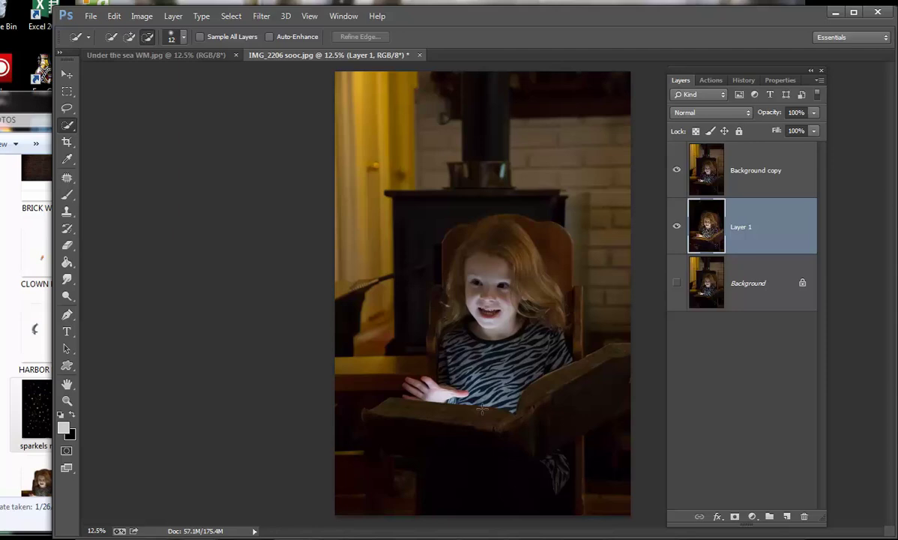
- Select the Background copy layer above Layer 1 and the hidden Background
left_click(478, 317)
- Open Camera Raw on Background copy and set an Adjustment Brush: Exposure -3.45, Contrast +71, Shadows -86, Clarity +20
left_click(715, 169)
left_click(262, 16)
left_click(263, 89)
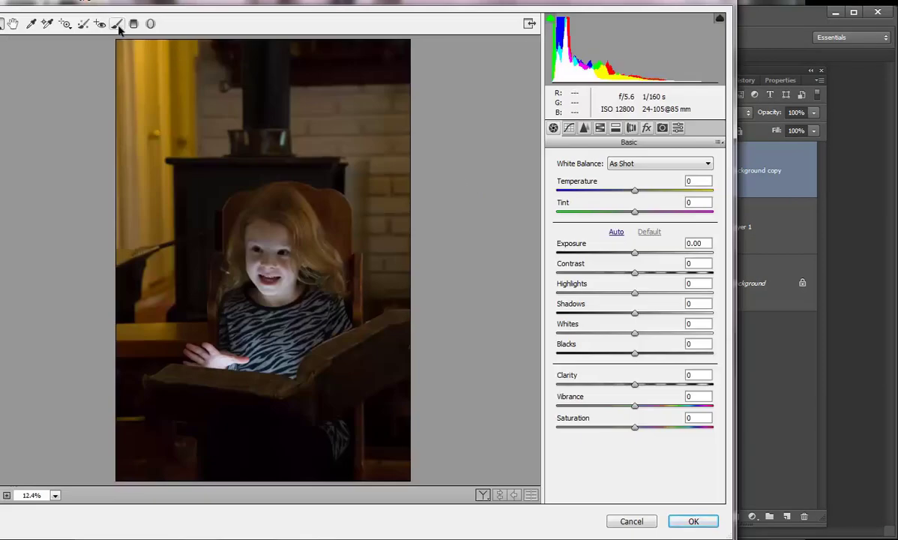
left_click(117, 23)
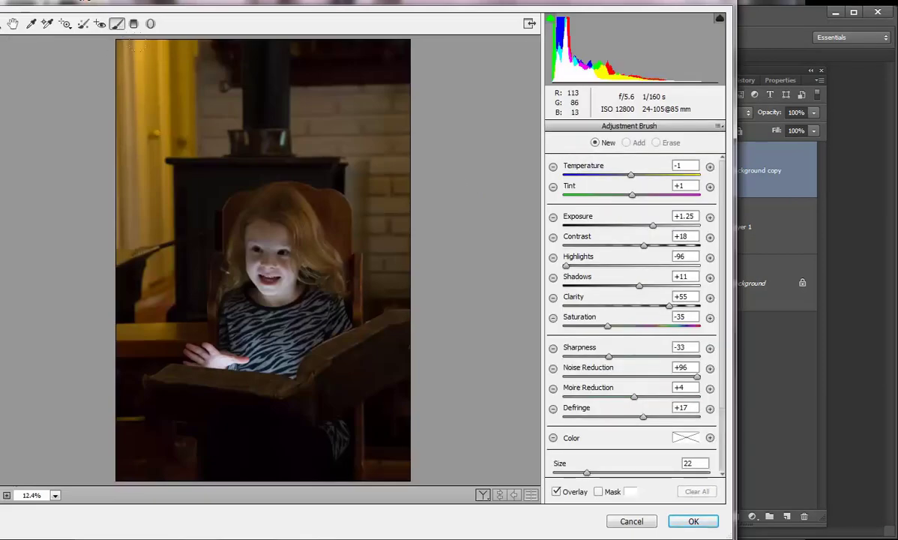
left_click_drag(654, 226, 574, 225)
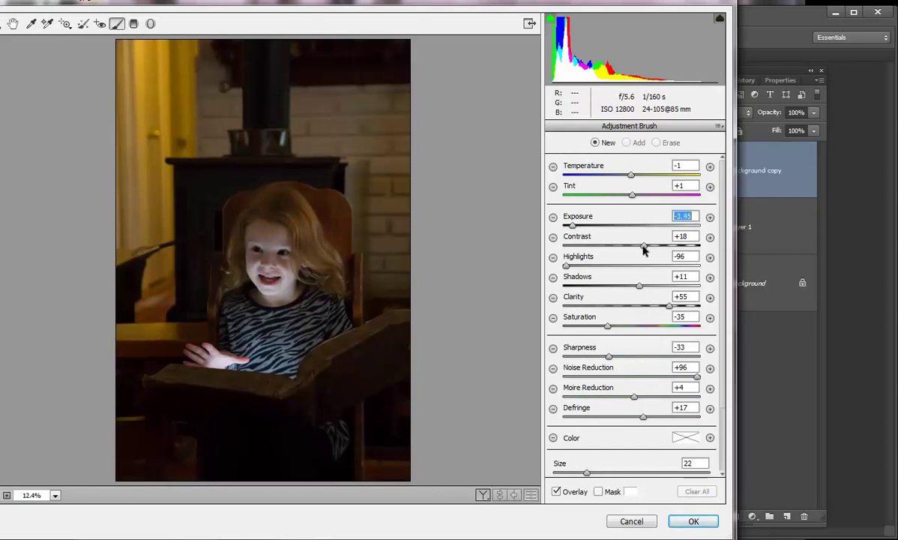
left_click_drag(643, 248, 679, 247)
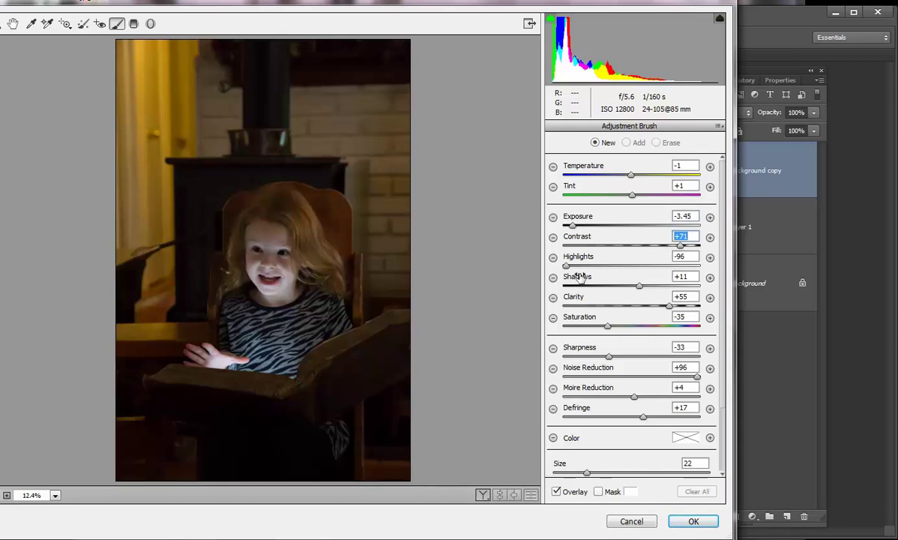
left_click_drag(638, 287, 572, 295)
left_click(645, 305)
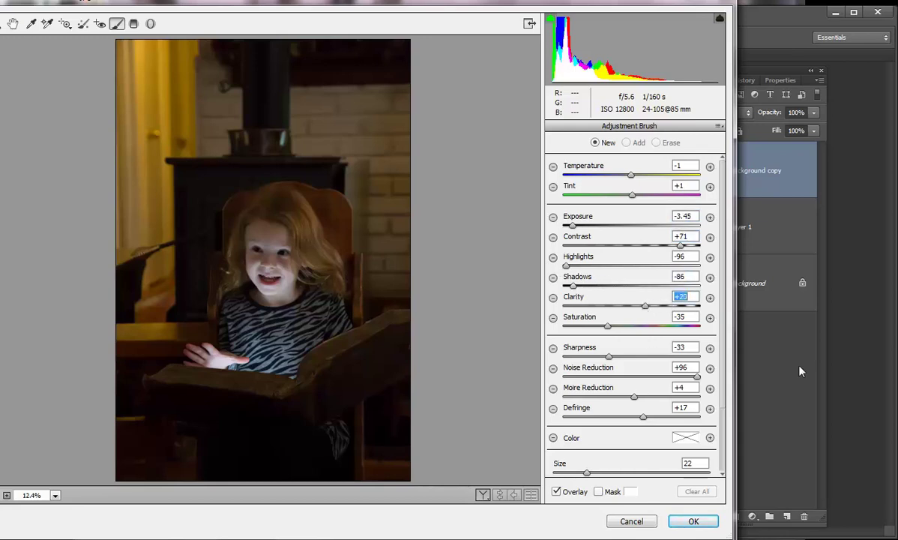
- Paint the darkening over the upper-left curtain and stove pipe, then apply the filter
left_click_drag(192, 109, 116, 51)
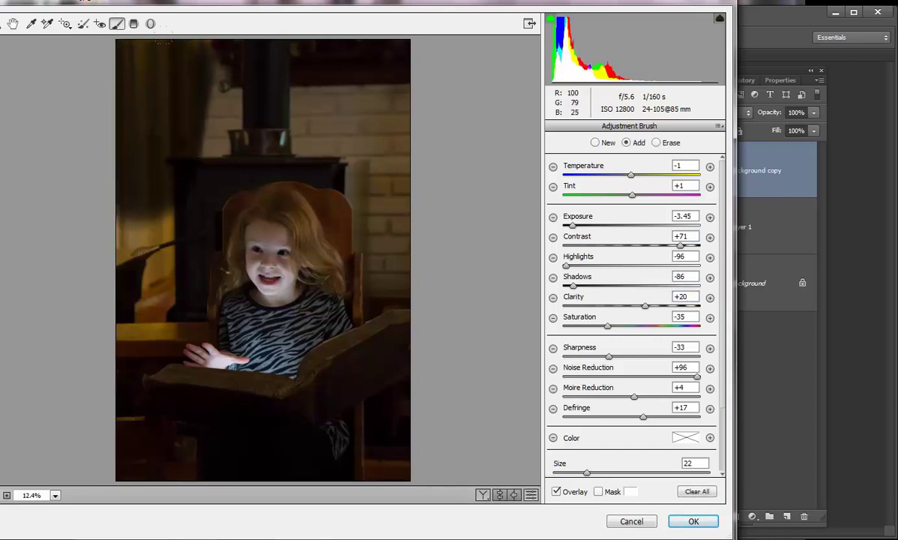
mouse_move(293, 82)
left_mouse_down()
mouse_move(195, 135)
mouse_move(255, 142)
mouse_move(280, 87)
mouse_move(330, 161)
mouse_move(369, 125)
mouse_move(390, 86)
left_mouse_up()
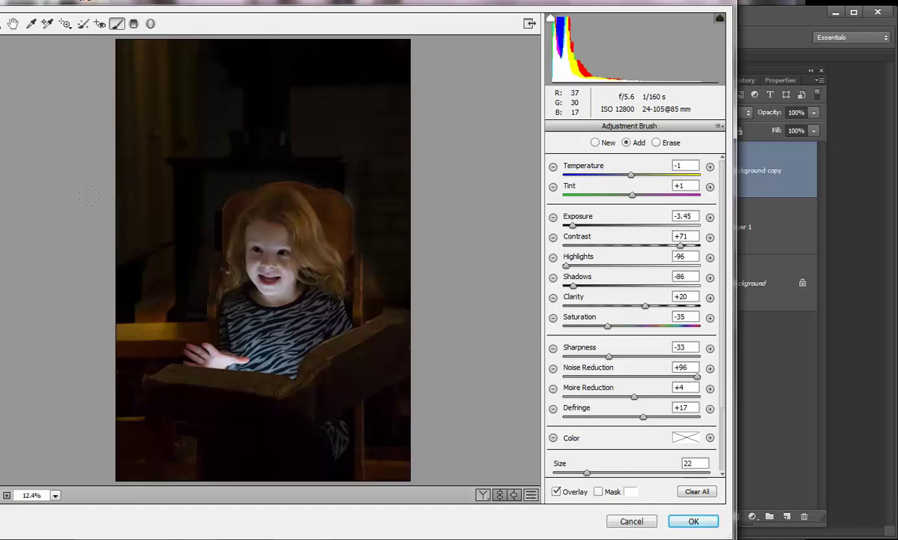
left_click(684, 523)
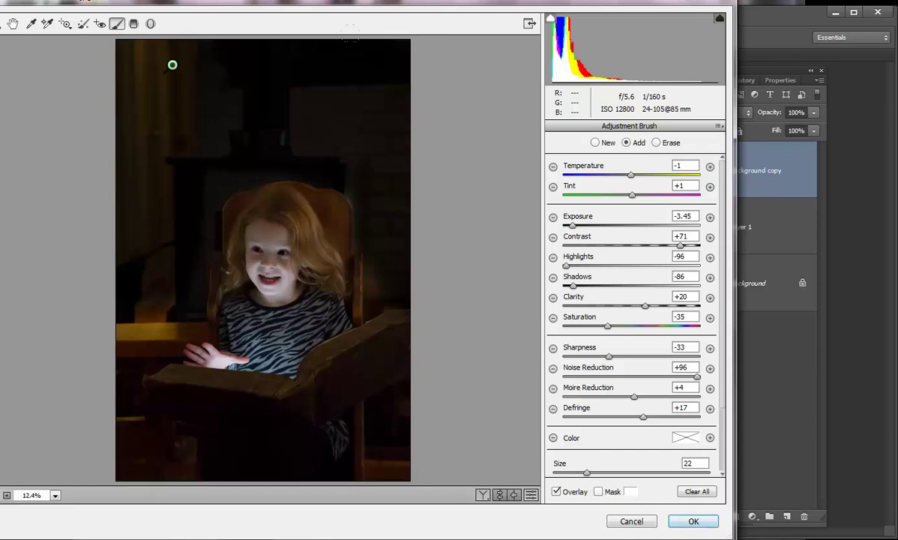
left_click(695, 523)
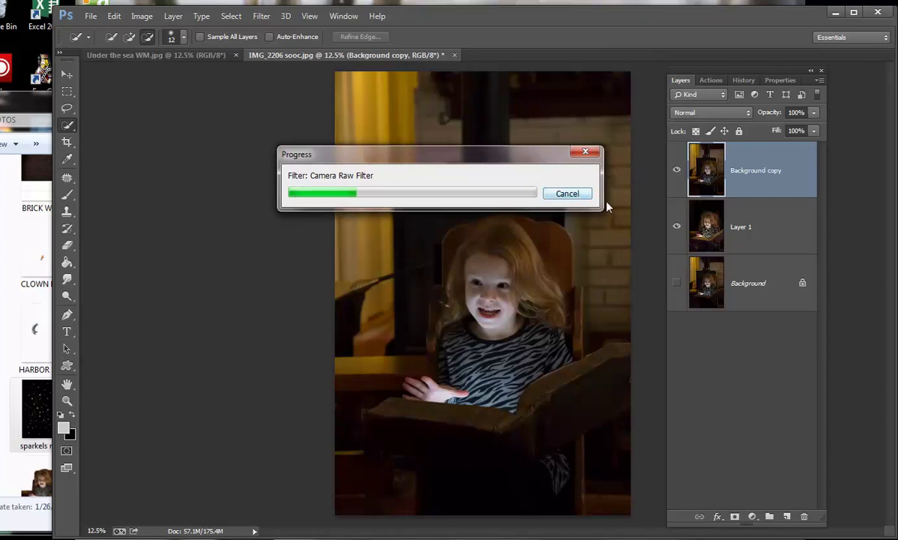
- Cancel the filter processing and delete the Background copy layer
left_click(581, 194)
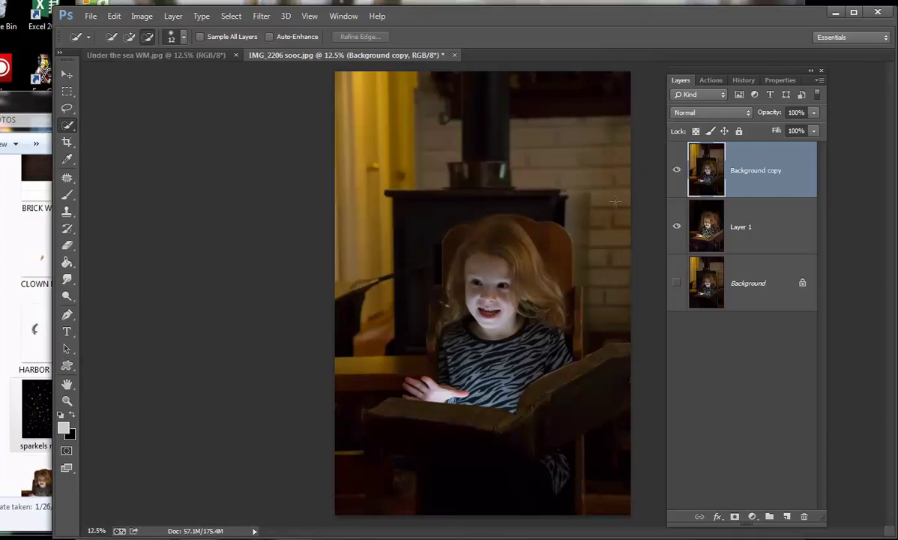
right_click(749, 174)
left_click(620, 92)
left_click(406, 218)
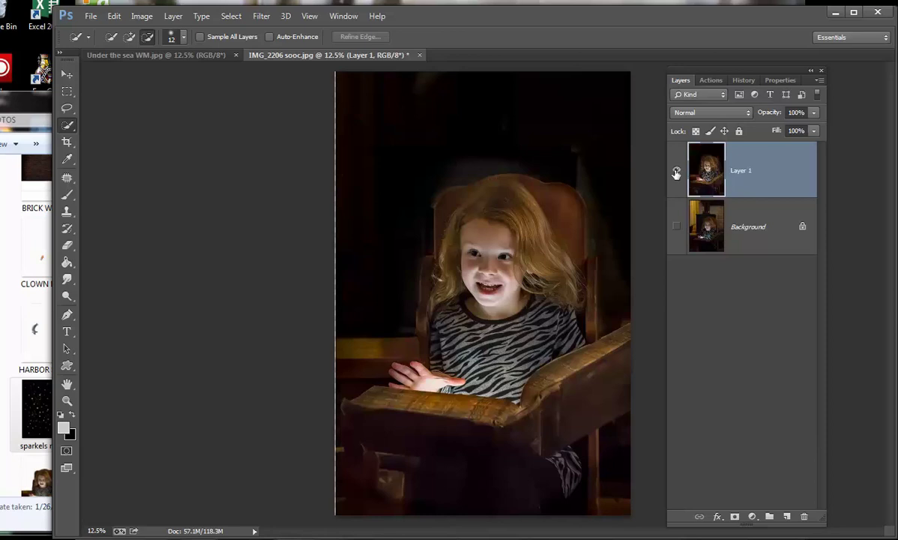
- Turn the Background layer's visibility back on, toggling it to compare the image
left_click(676, 230)
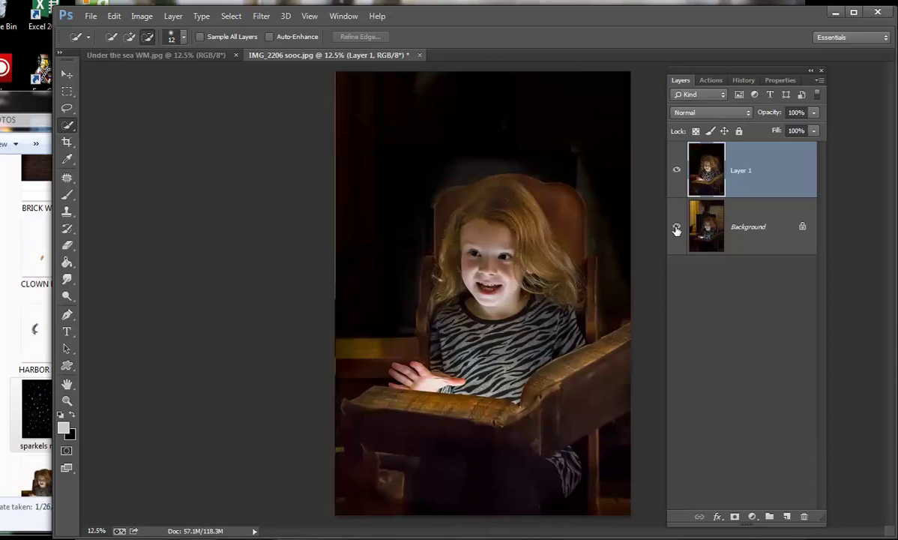
left_click(676, 230)
left_click(677, 228)
- Scale Layer 1 to 94.01% width and 96.71% height, move it up, and commit
left_click(676, 228)
left_click(676, 228)
key("ctrl+t")
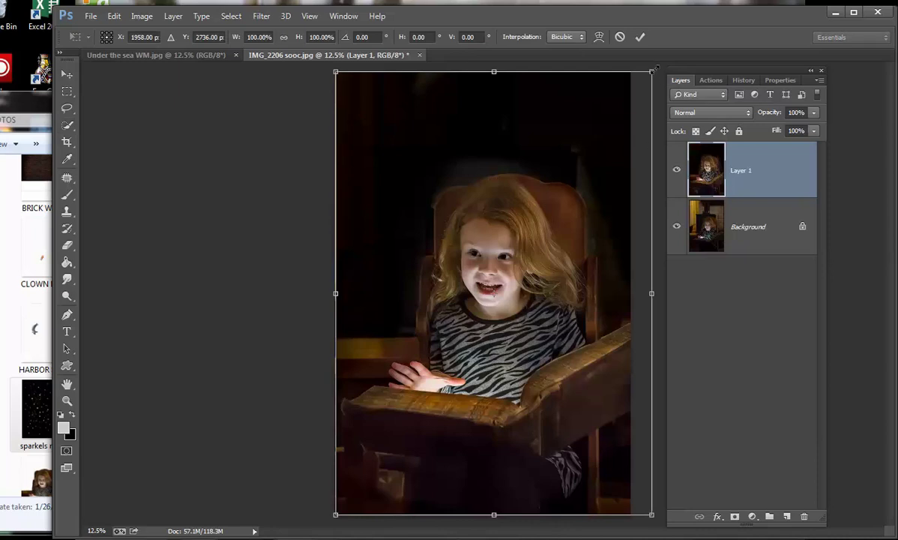
left_click_drag(653, 71, 609, 75)
left_click_drag(567, 143, 567, 115)
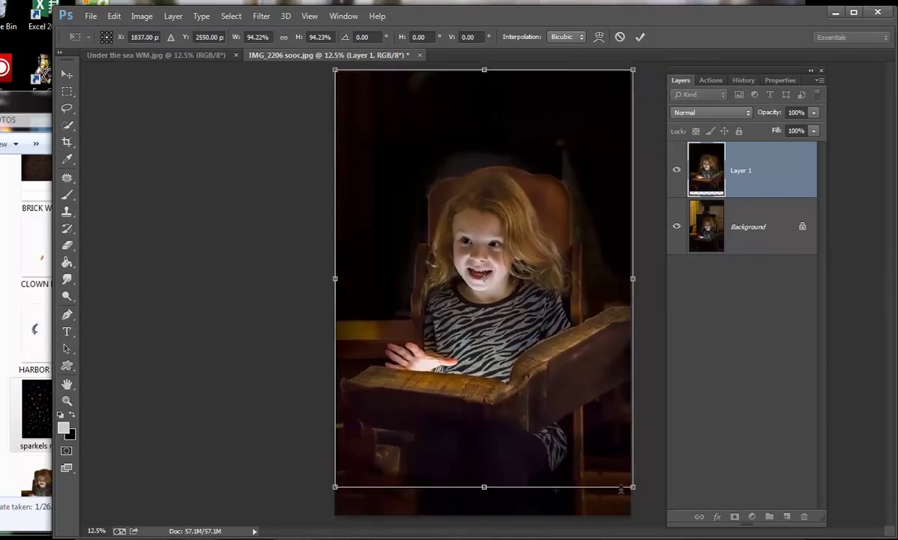
mouse_move(633, 487)
left_mouse_down()
mouse_move(631, 498)
mouse_move(619, 497)
left_mouse_up()
left_click_drag(629, 288, 632, 285)
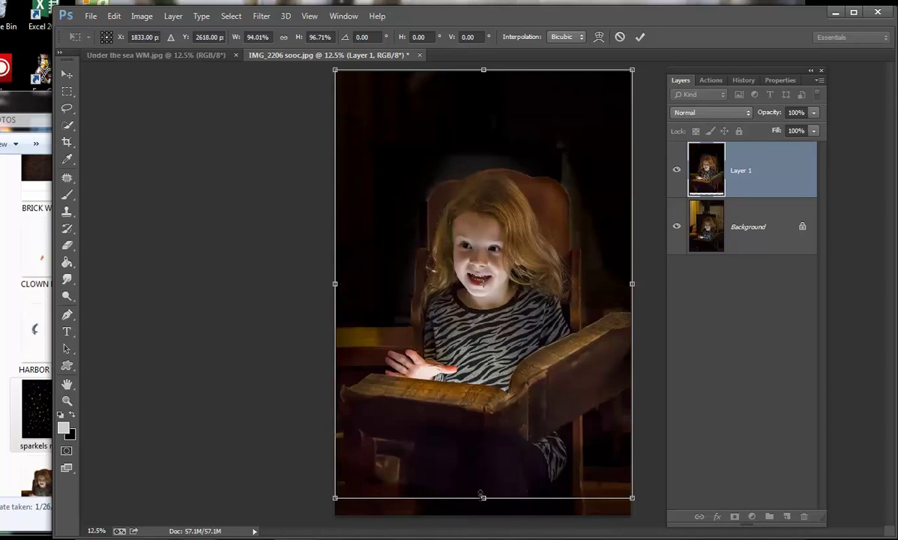
left_click(638, 36)
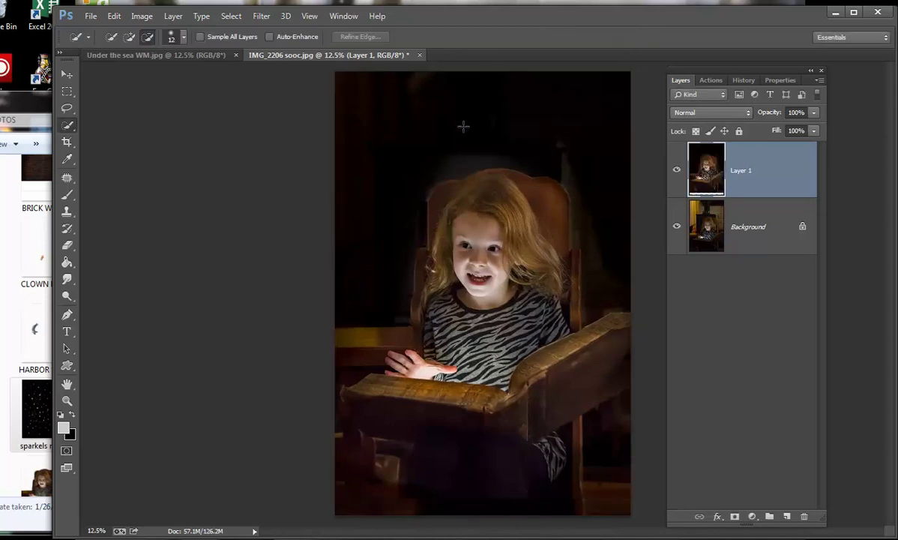
- Open Under the sea STEP1 from the Explorer folder with Adobe Photoshop CC
left_click(8, 242)
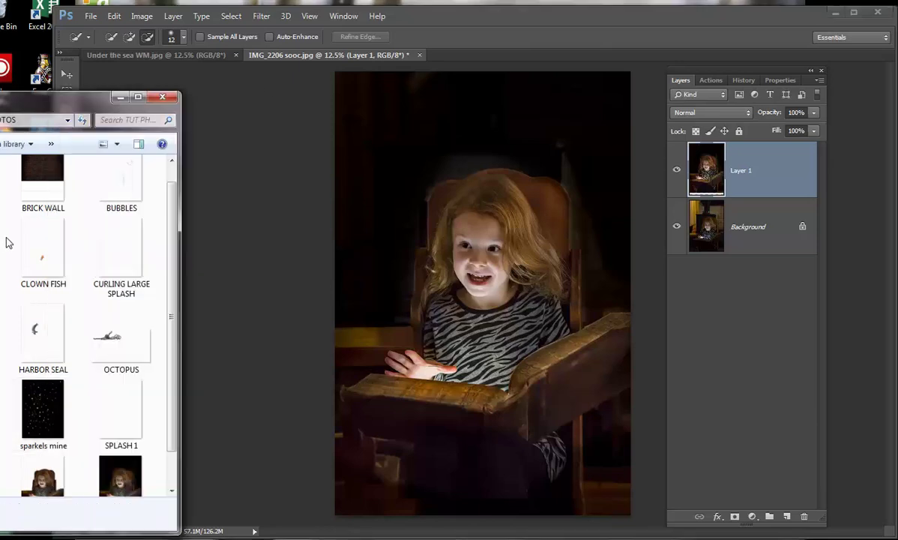
left_click(106, 483)
right_click(109, 438)
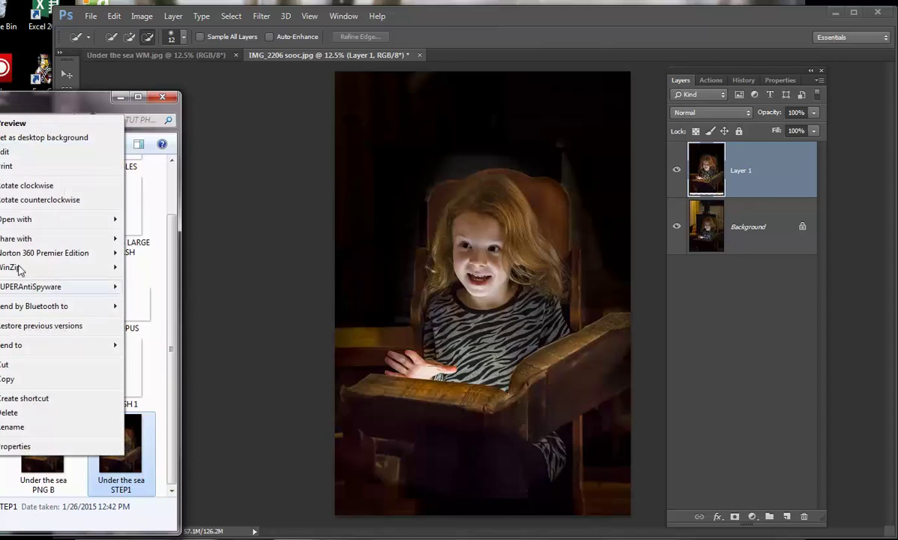
mouse_move(9, 218)
left_click(149, 222)
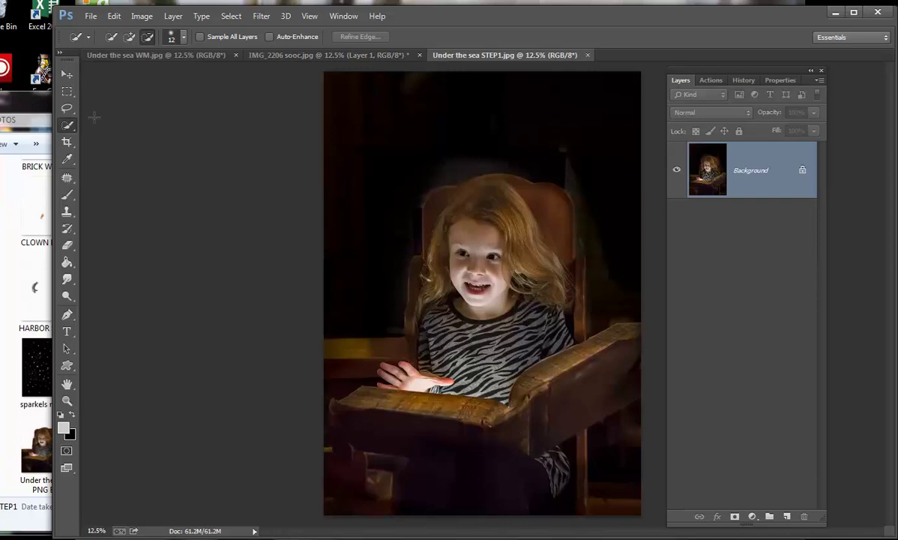
- Quick-select the dark background on the left and above the girl
right_click(72, 130)
left_click(131, 123)
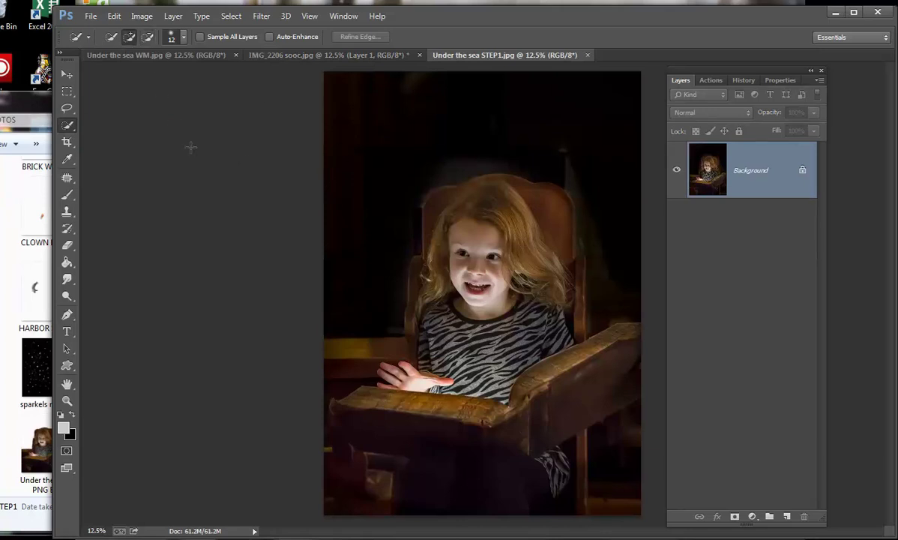
left_click_drag(347, 99, 361, 218)
left_click_drag(367, 258, 373, 301)
mouse_move(389, 207)
left_mouse_down()
mouse_move(401, 157)
mouse_move(435, 120)
mouse_move(465, 101)
mouse_move(533, 101)
mouse_move(595, 132)
mouse_move(626, 207)
mouse_move(624, 255)
left_mouse_up()
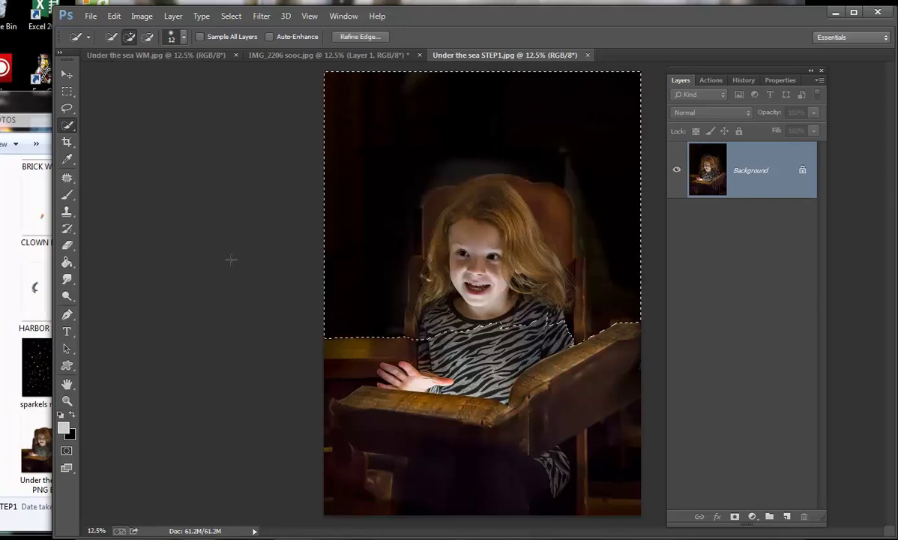
- Subtract the collar and hair from the selection, then invert it to the girl, chair and book
left_click(148, 36)
mouse_move(536, 314)
left_mouse_down()
mouse_move(487, 302)
mouse_move(408, 322)
mouse_move(431, 308)
mouse_move(416, 259)
mouse_move(426, 197)
mouse_move(447, 189)
left_mouse_up()
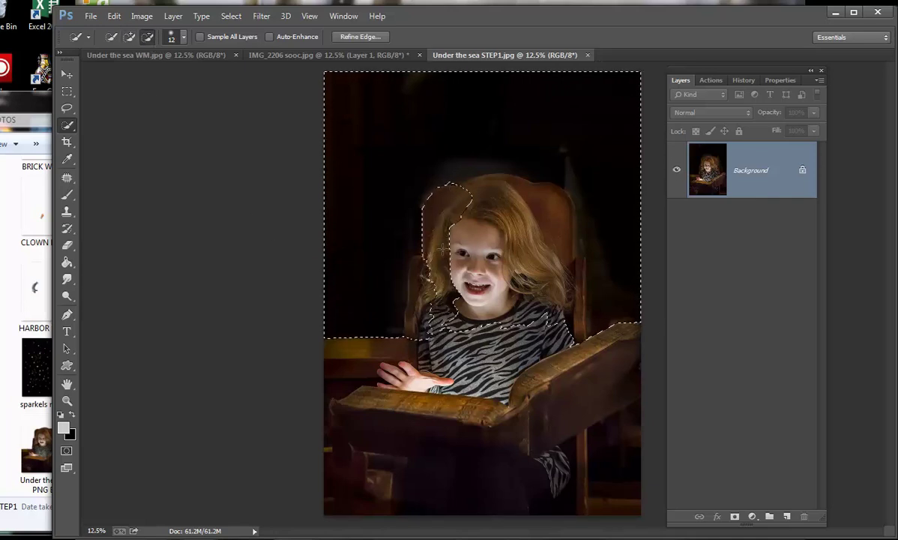
left_click_drag(439, 261, 420, 307)
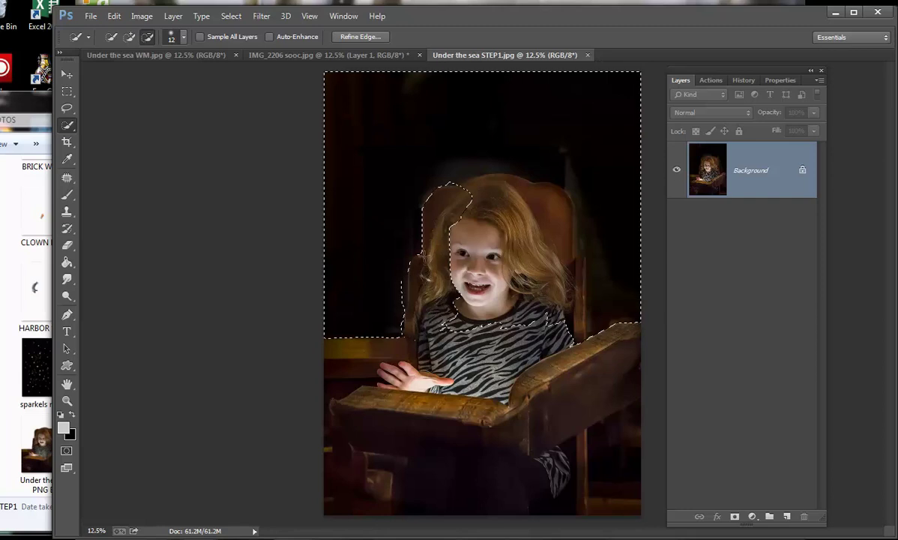
mouse_move(420, 264)
left_mouse_down()
mouse_move(487, 288)
mouse_move(538, 235)
mouse_move(521, 177)
mouse_move(532, 251)
mouse_move(572, 297)
mouse_move(525, 274)
mouse_move(582, 259)
left_mouse_up()
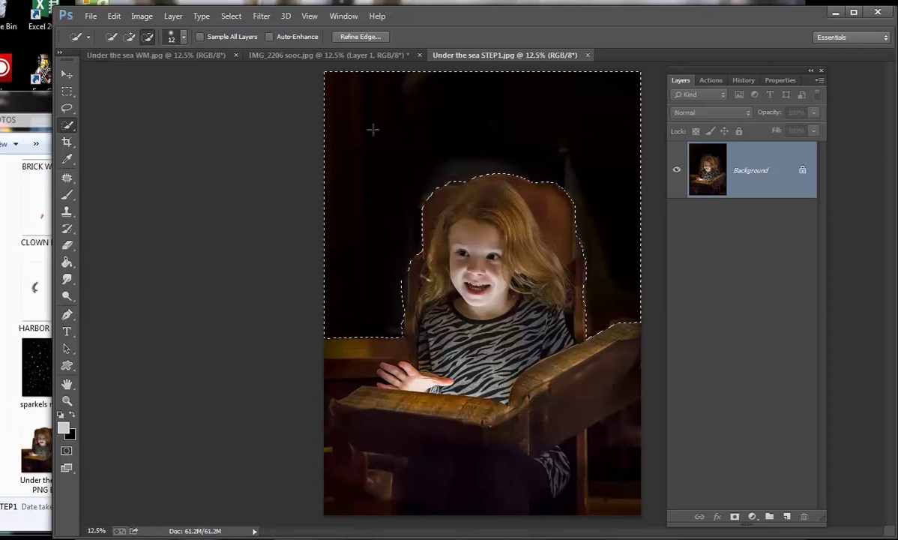
left_click(229, 17)
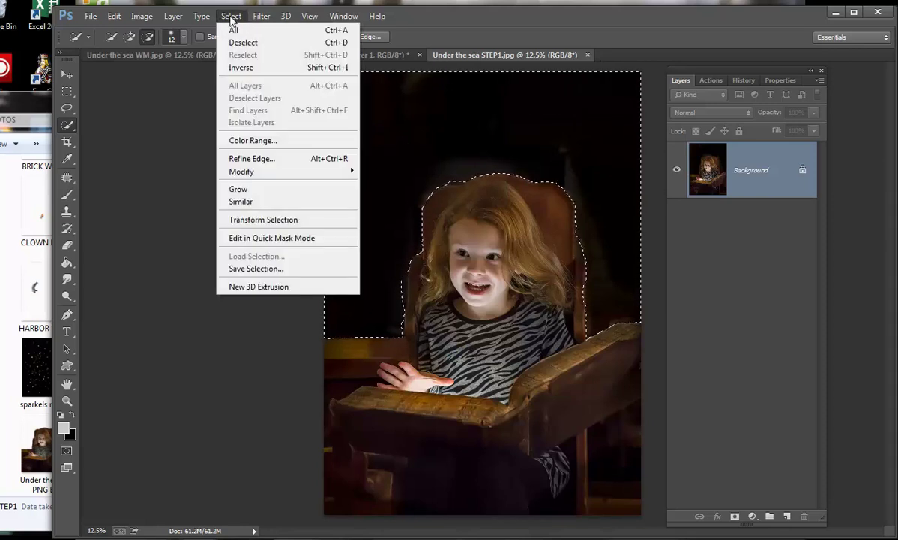
left_click(240, 68)
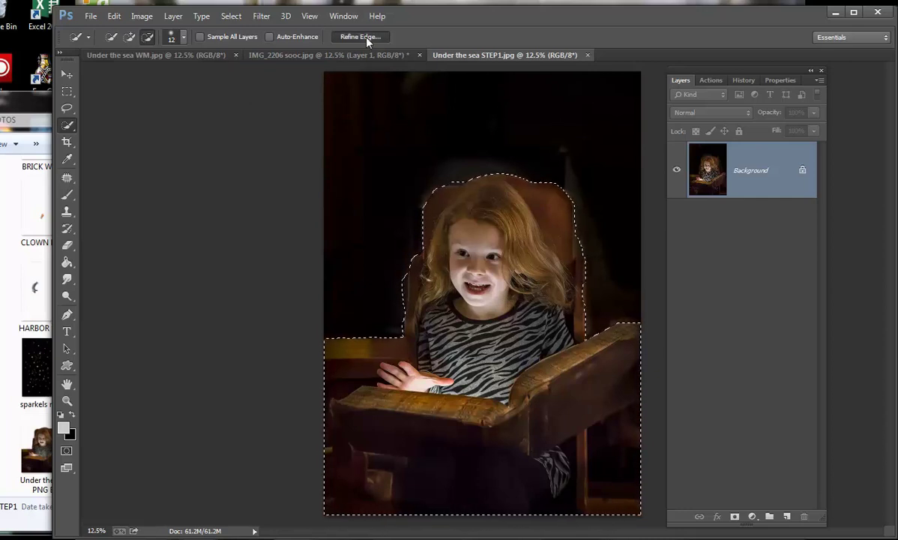
- In Refine Edge, set the refine brush to 66 and refine along the chair's left edge
left_click(345, 36)
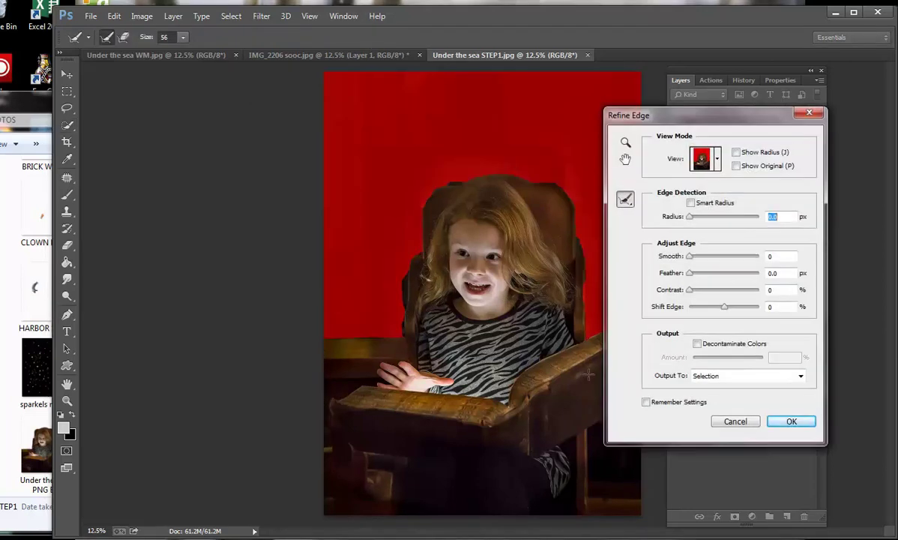
left_click(697, 344)
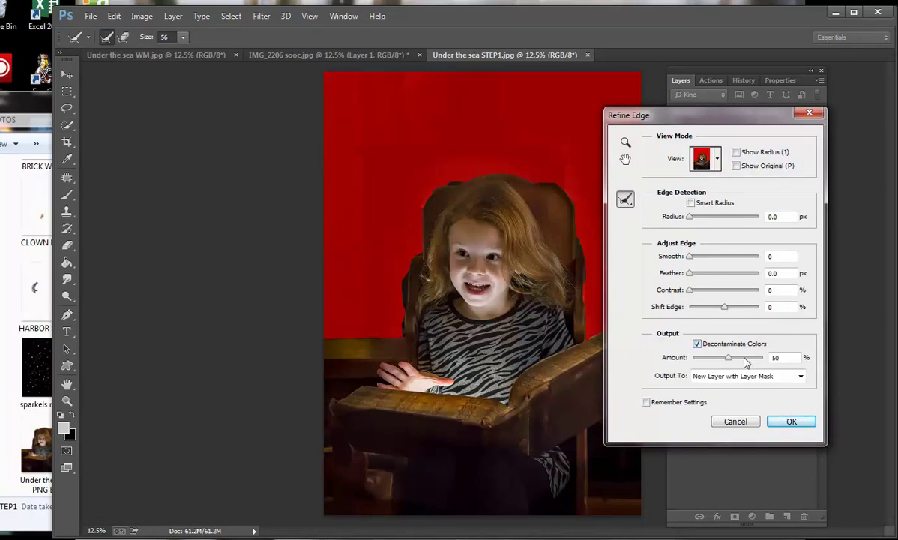
left_click_drag(748, 362, 710, 365)
left_click(183, 39)
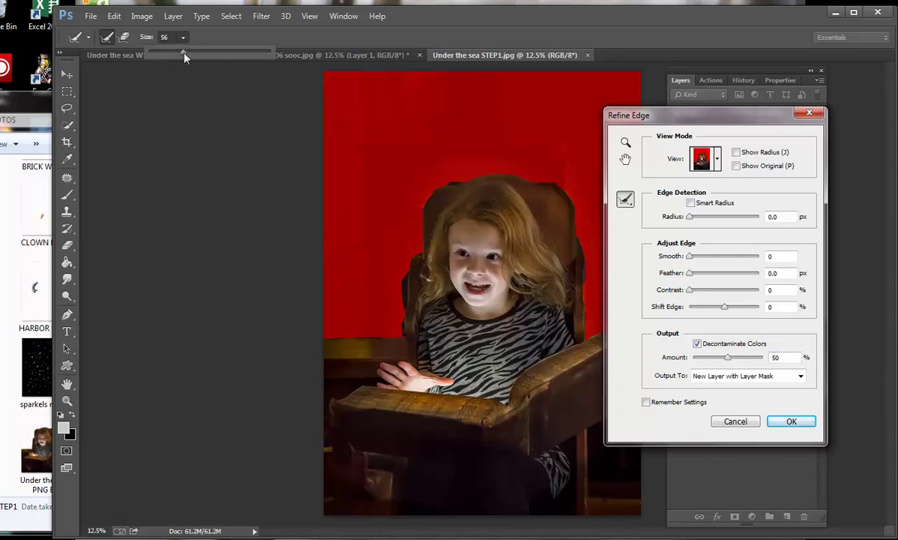
mouse_move(184, 52)
left_mouse_down()
mouse_move(225, 55)
mouse_move(188, 68)
left_mouse_up()
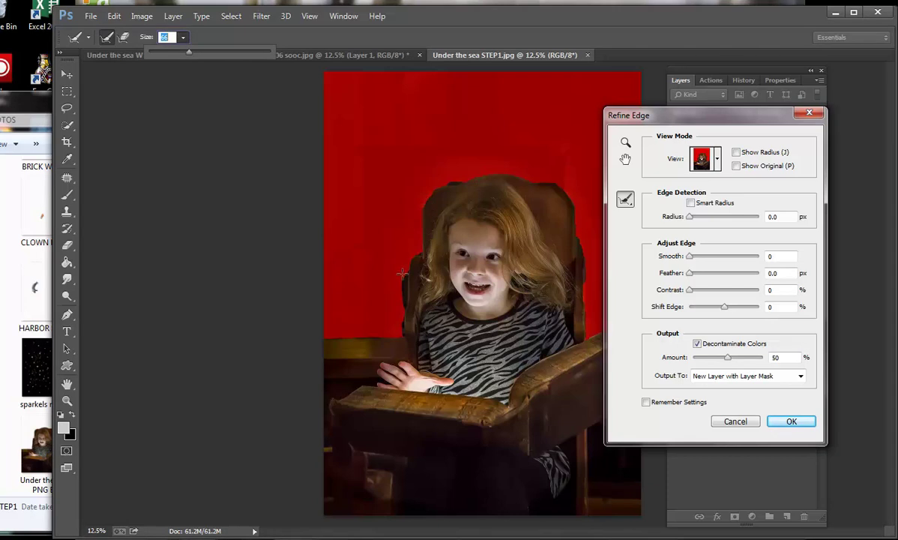
key("Return")
mouse_move(404, 295)
left_mouse_down()
mouse_move(402, 318)
mouse_move(402, 282)
mouse_move(402, 300)
left_mouse_up()
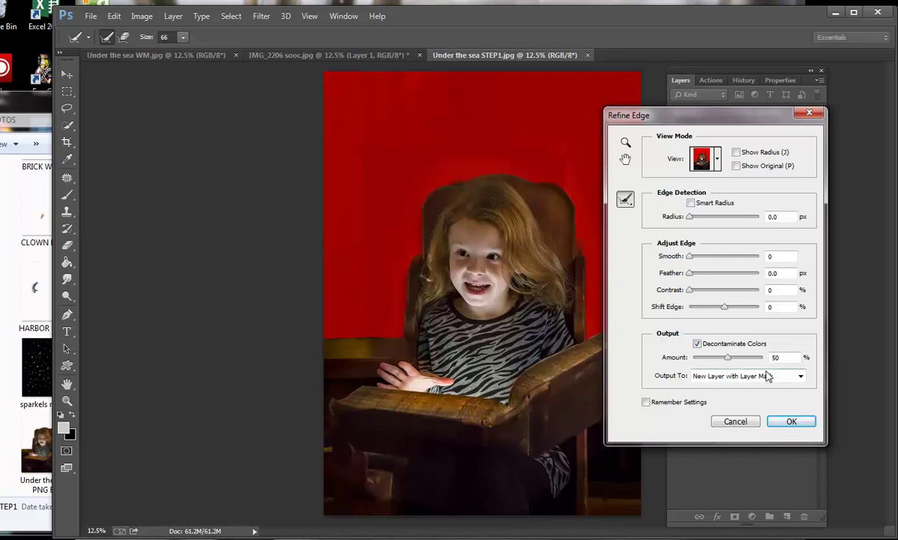
- Turn off Decontaminate Colors, output to a Layer Mask, and apply
left_click(696, 344)
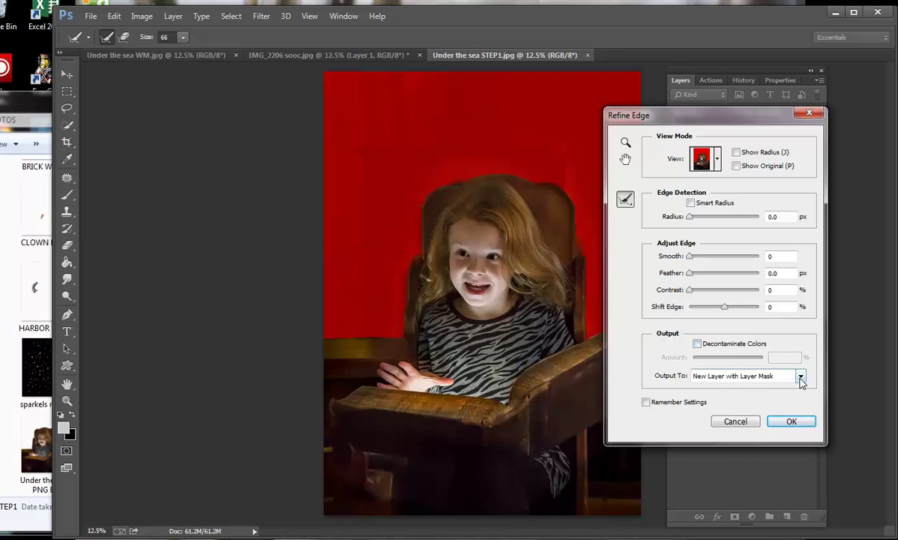
left_click(739, 376)
left_click(729, 401)
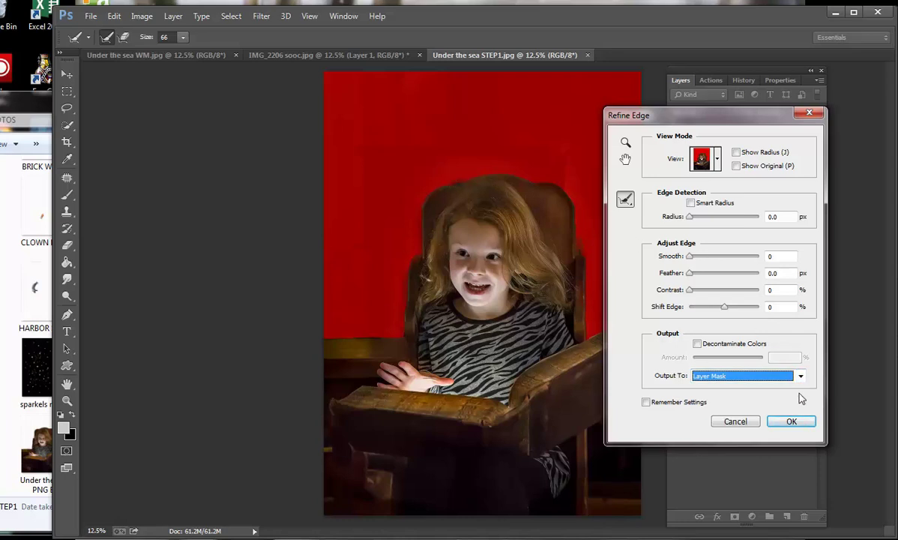
left_click(773, 424)
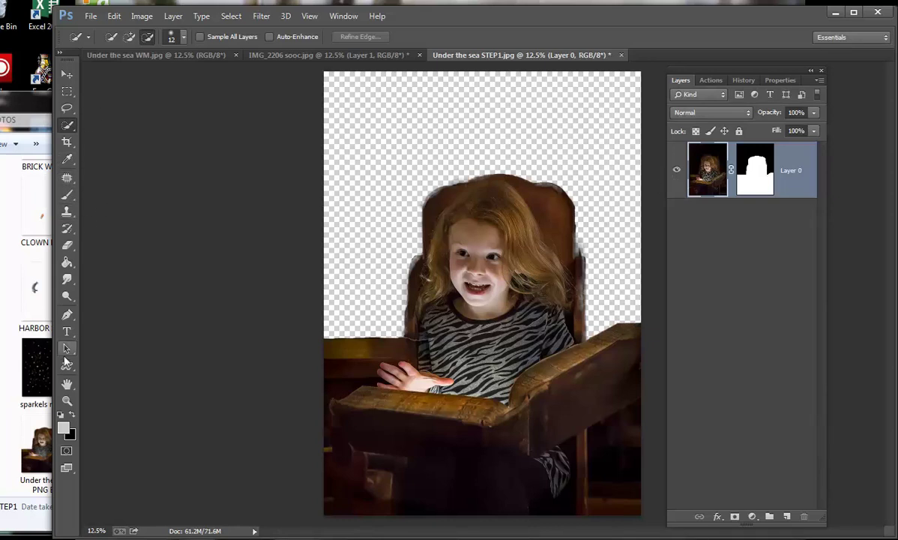
- Zoom the view in to 50% on the girl's hair and face
left_click(66, 400)
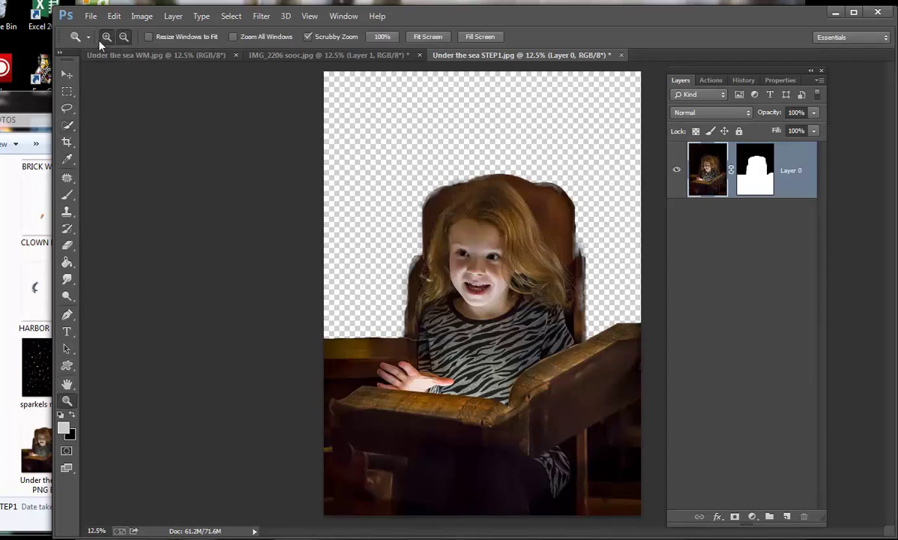
left_click_drag(131, 239, 132, 238)
left_click(207, 331)
left_click_drag(340, 533, 626, 508)
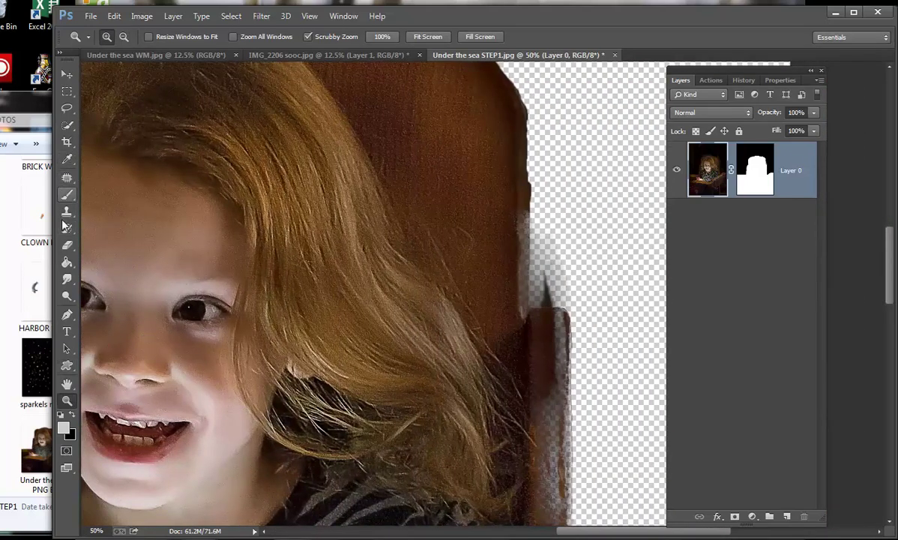
- Switch to the Brush tool and set its size to 41 px
left_click(67, 194)
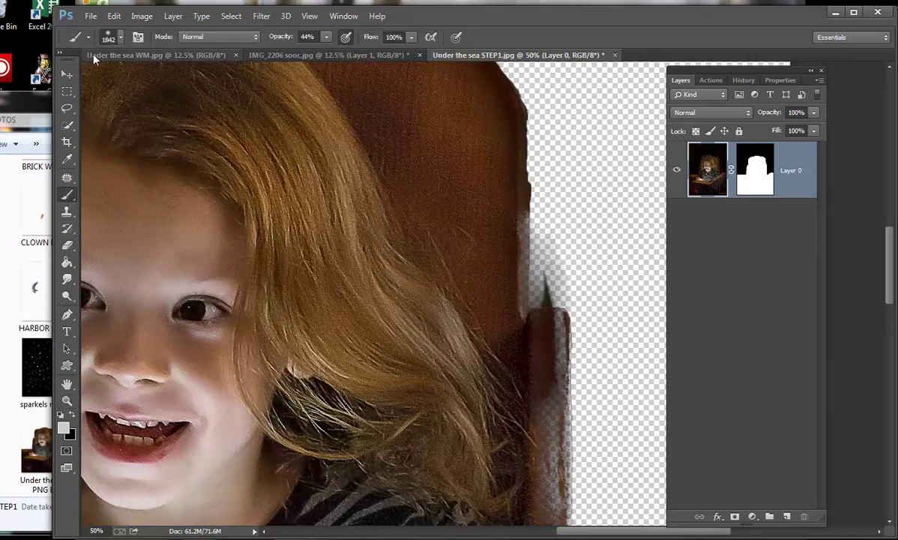
left_click(120, 38)
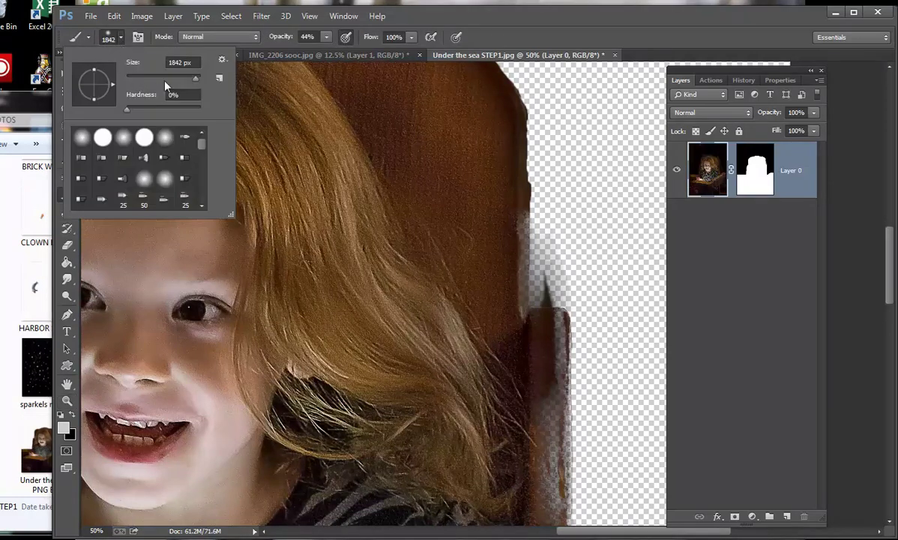
left_click_drag(145, 84, 141, 79)
- Set a 100% hardness, 100% opacity brush and target Layer 0's layer mask
left_click(140, 142)
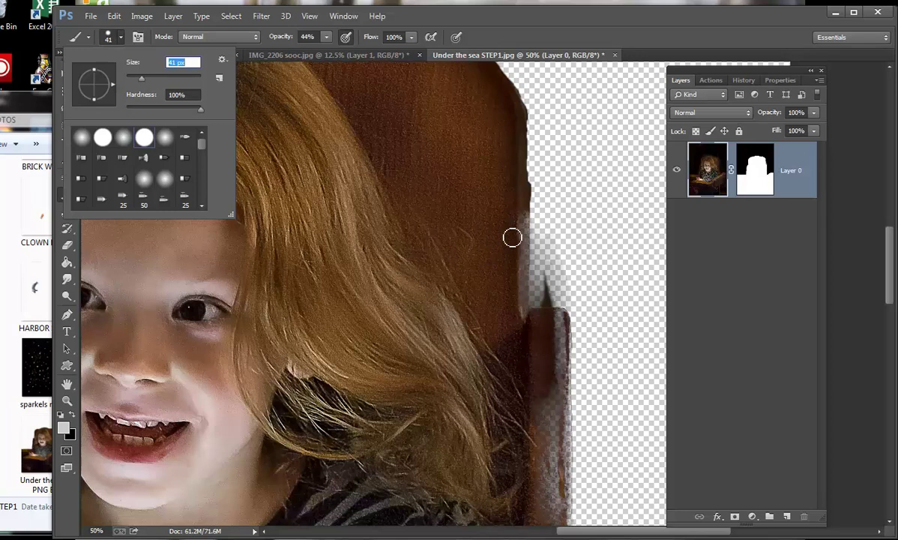
left_click(747, 184)
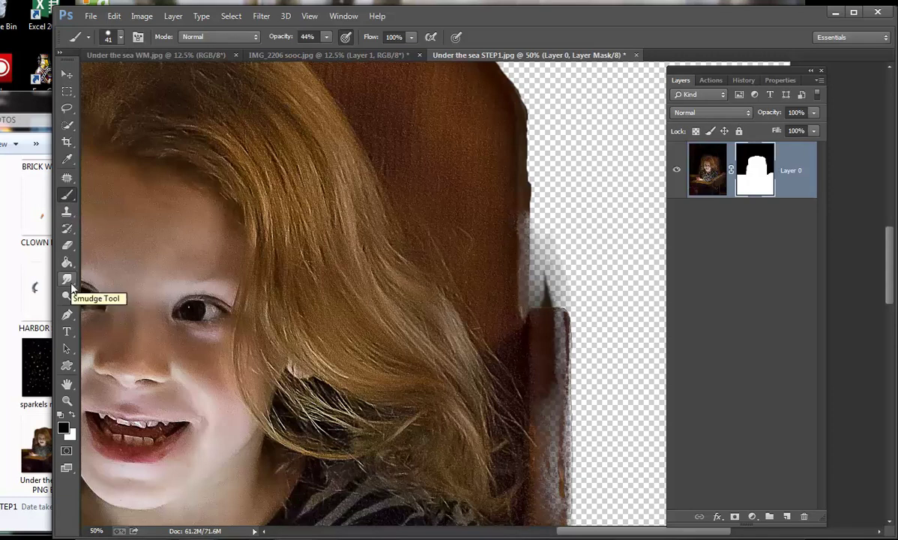
left_click(72, 414)
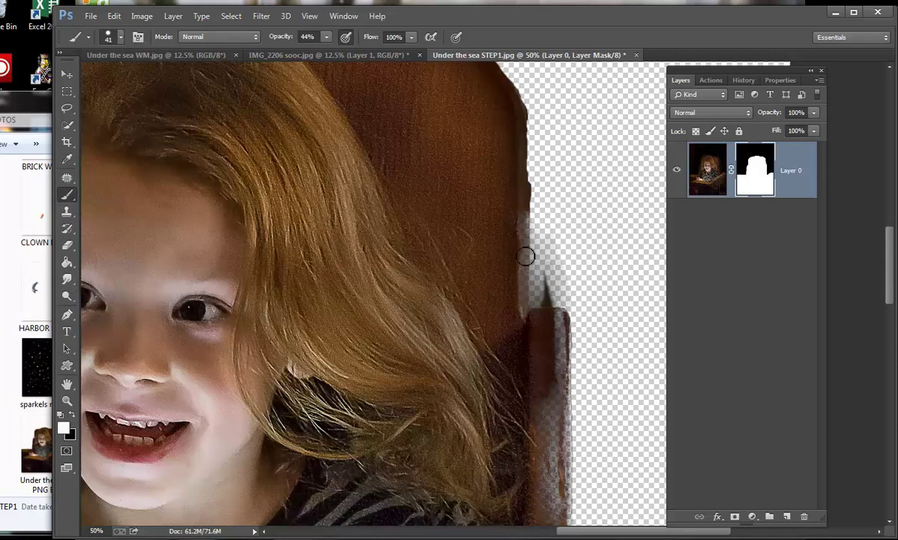
left_click(326, 36)
left_click(387, 72)
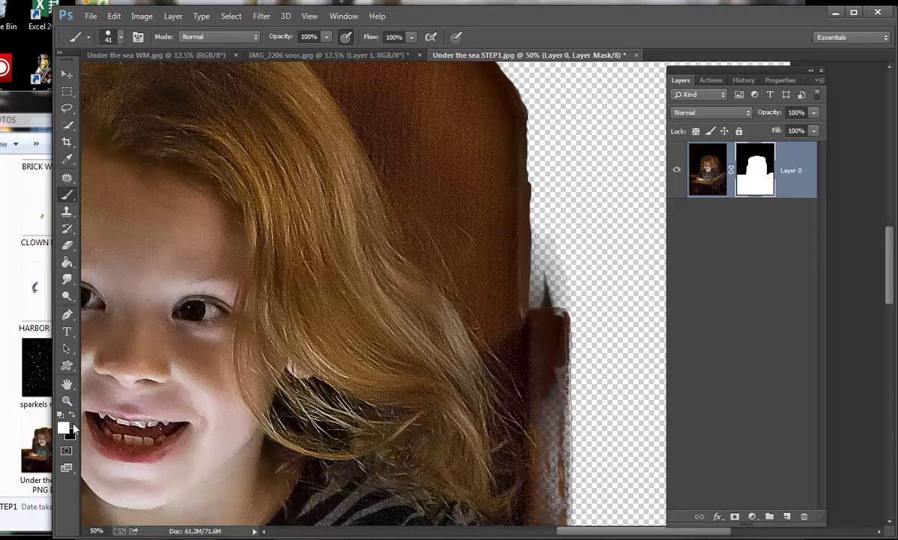
- Paint black on the mask to hide the stray fringe beside the chair edge
left_click(72, 415)
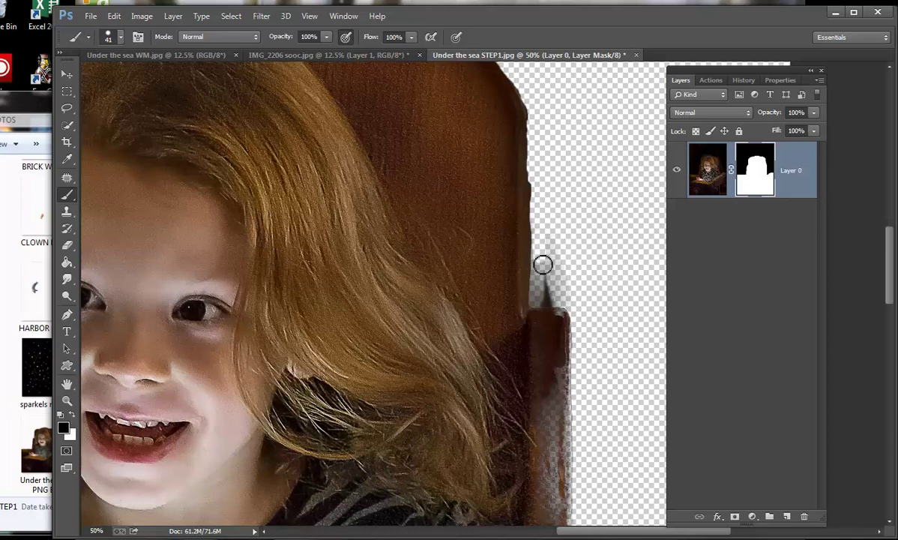
mouse_move(543, 266)
left_mouse_down()
mouse_move(543, 300)
mouse_move(575, 304)
mouse_move(560, 265)
mouse_move(559, 298)
mouse_move(554, 254)
mouse_move(551, 296)
mouse_move(547, 268)
left_mouse_up()
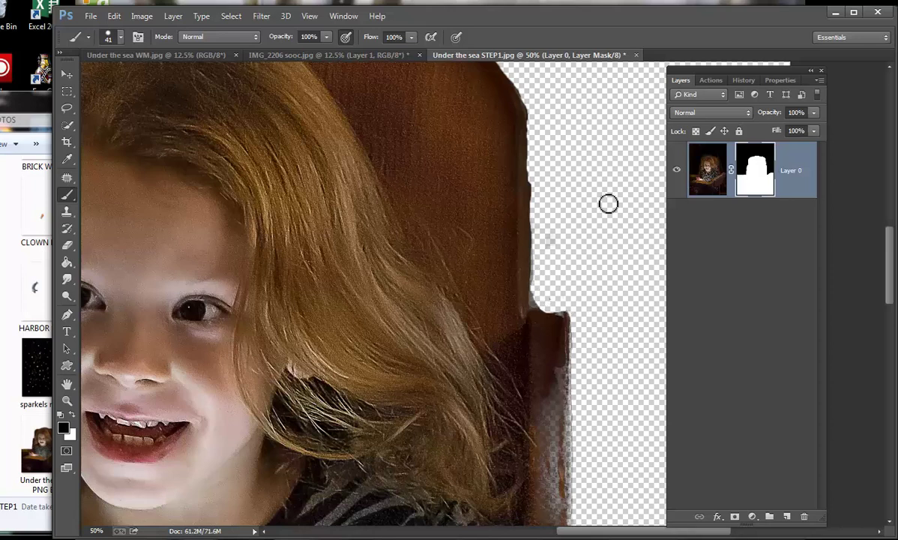
scroll(461, 211, "down", 6)
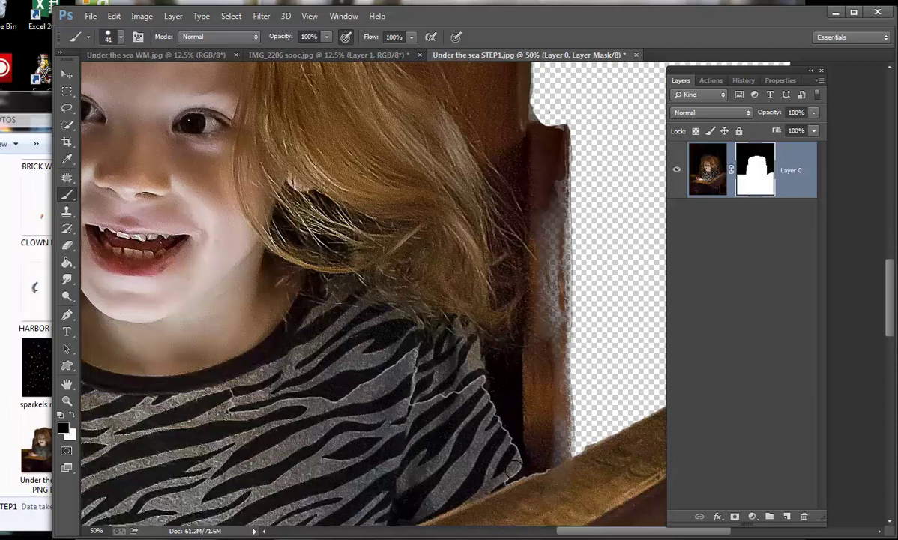
- With a 279 px white brush, restore the chair's edge and reshape the hair's upper-left edge
left_click(72, 416)
left_click(115, 40)
left_click_drag(147, 83, 151, 83)
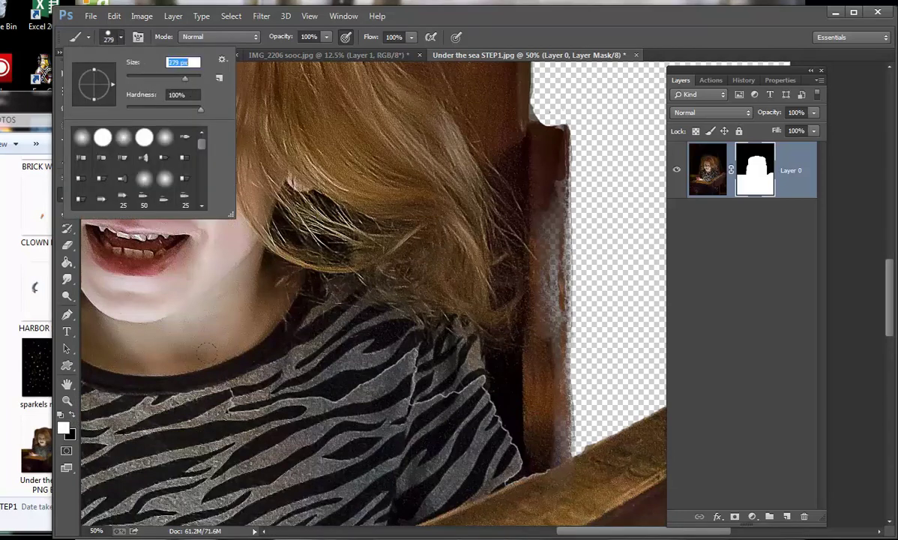
key("Return")
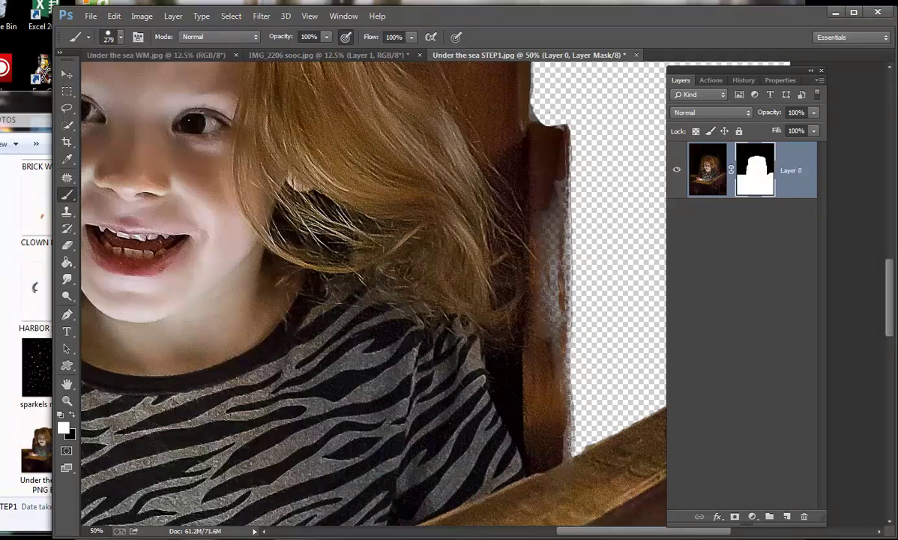
mouse_move(480, 353)
left_mouse_down()
mouse_move(516, 314)
mouse_move(525, 187)
left_mouse_up()
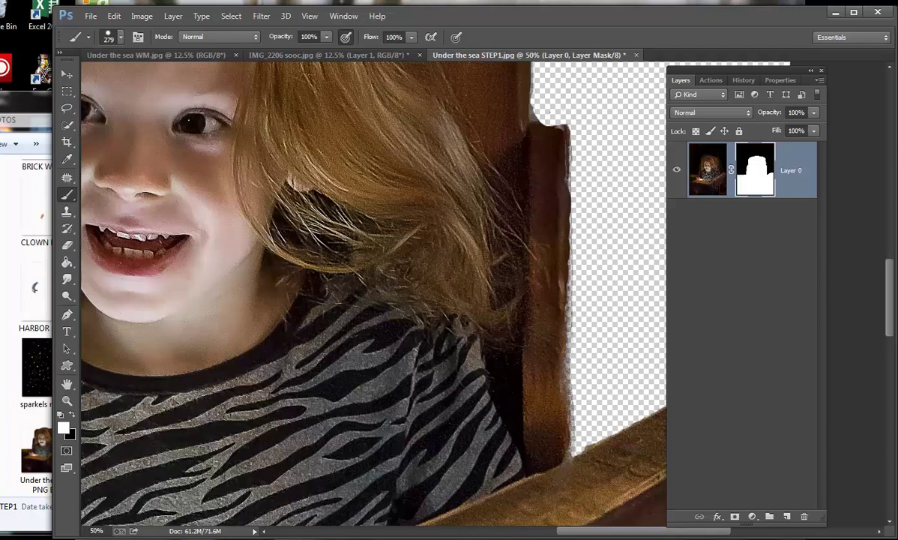
left_click_drag(582, 535, 496, 535)
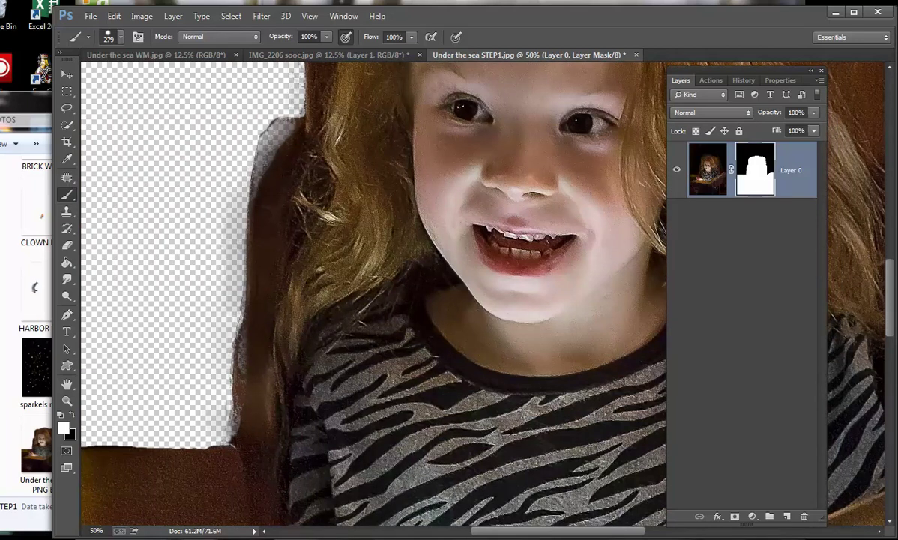
mouse_move(252, 131)
left_mouse_down()
mouse_move(266, 124)
mouse_move(242, 176)
mouse_move(251, 108)
mouse_move(225, 333)
mouse_move(229, 446)
left_mouse_up()
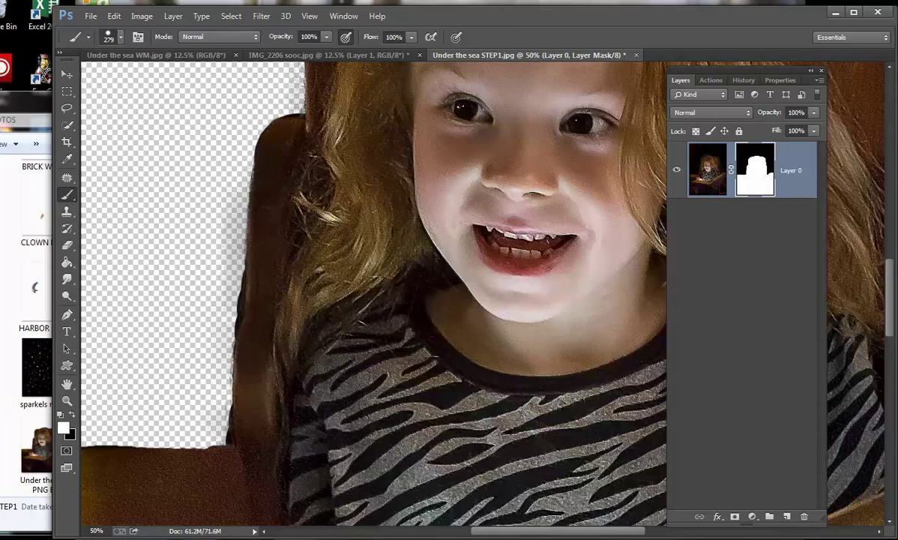
- Zoom out to 12.5% and delete Layer 0's layer mask from its thumbnail menu
left_click(66, 401)
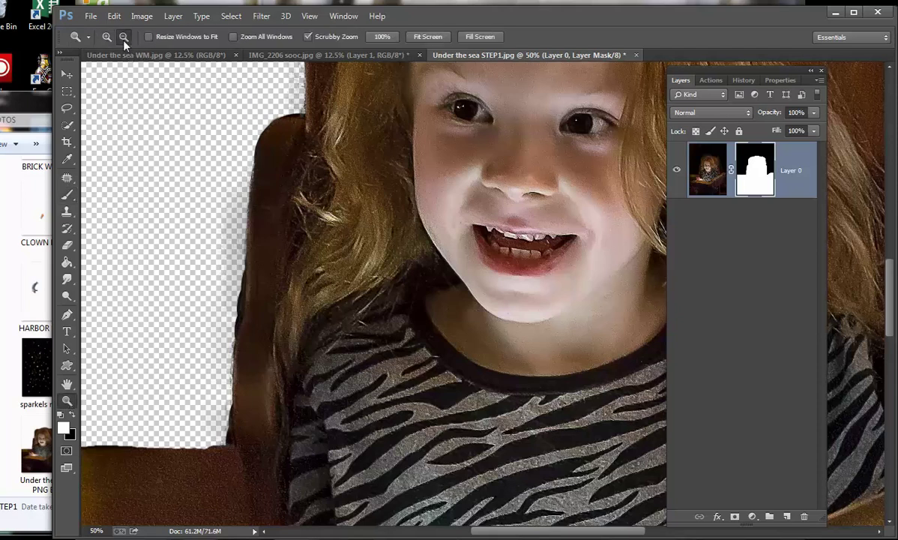
left_click(139, 111)
left_click(139, 110)
left_click(139, 111)
left_click(140, 110)
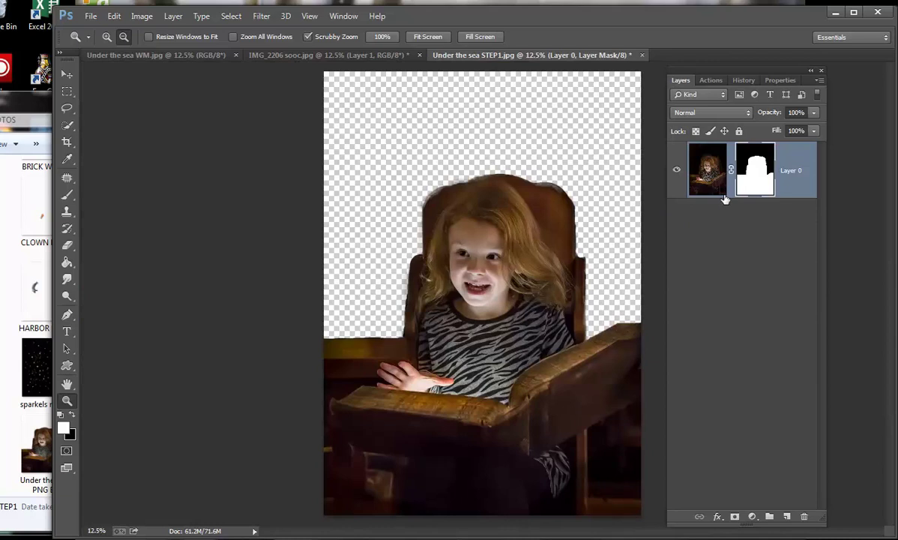
right_click(750, 188)
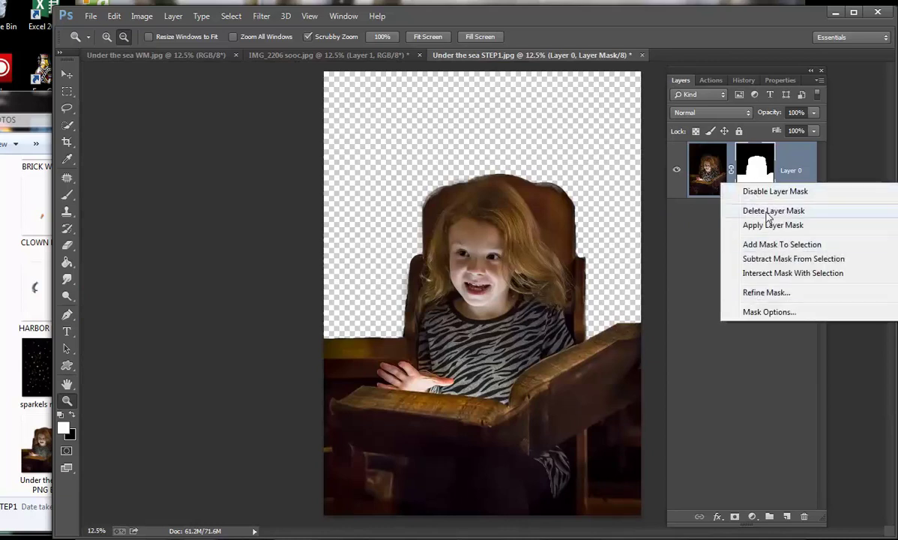
left_click(769, 212)
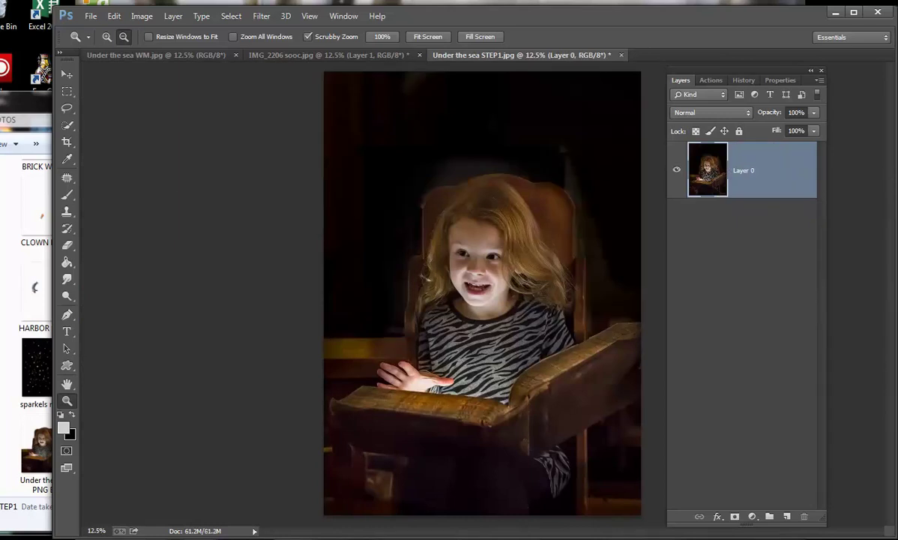
- Drop the Under the sea PNG B cutout onto the canvas, commit it, and hide Layer 0
left_click_drag(412, 14, 509, 17)
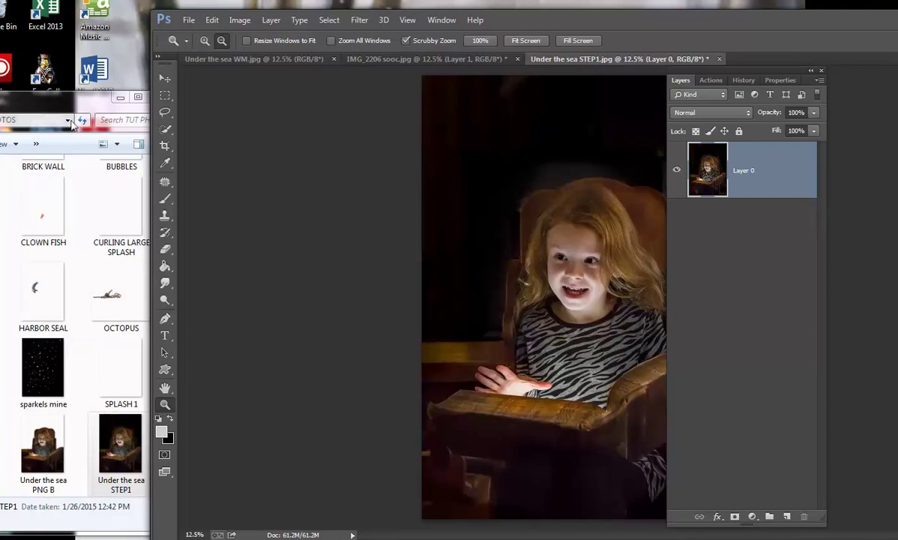
left_click_drag(71, 96, 63, 76)
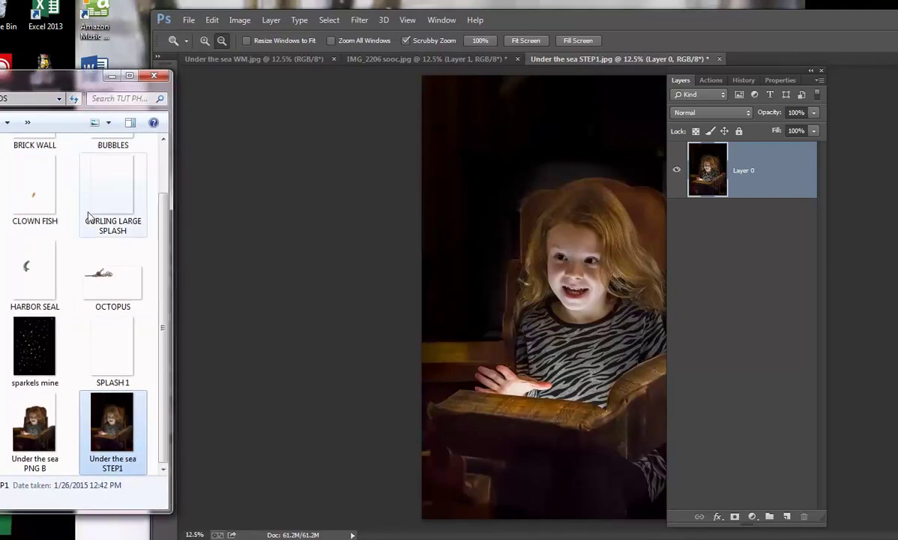
mouse_move(36, 428)
left_click_drag(30, 433, 410, 351)
left_click_drag(530, 341, 520, 338)
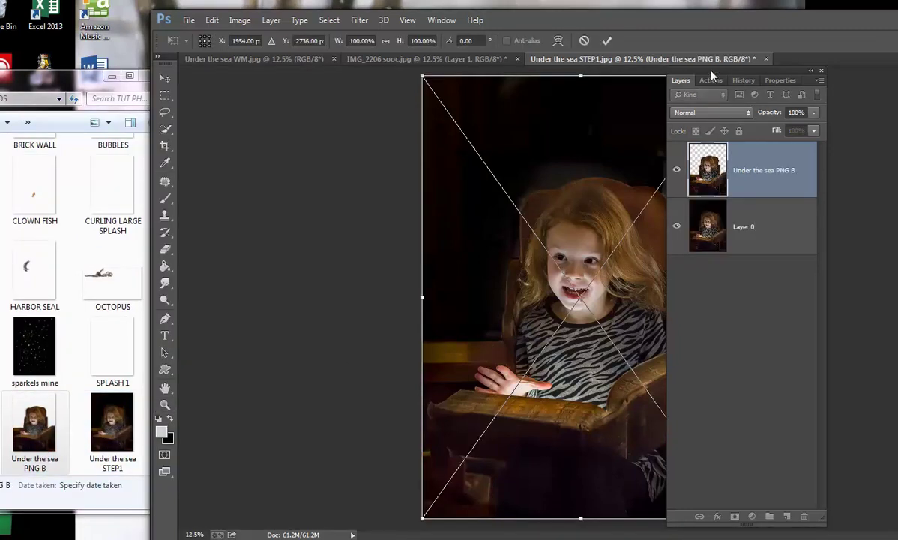
left_click_drag(667, 69, 809, 69)
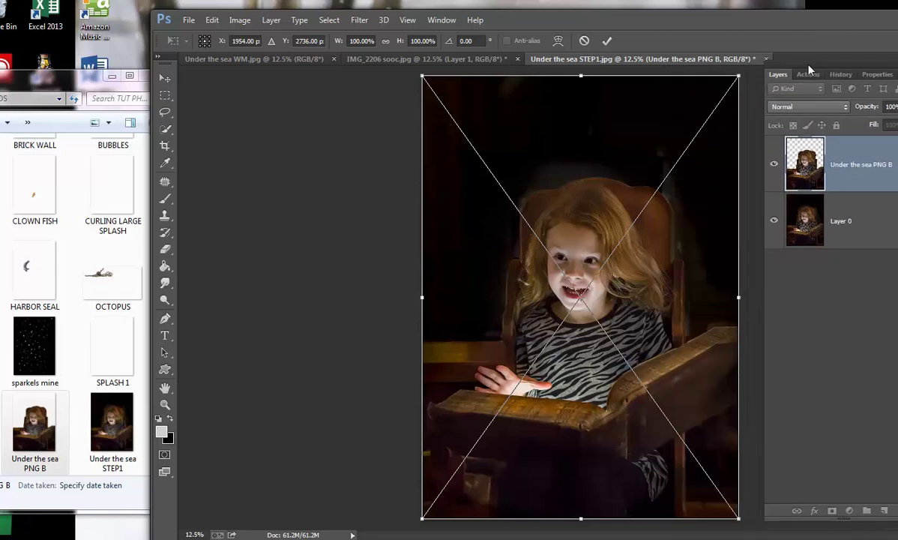
left_click(607, 41)
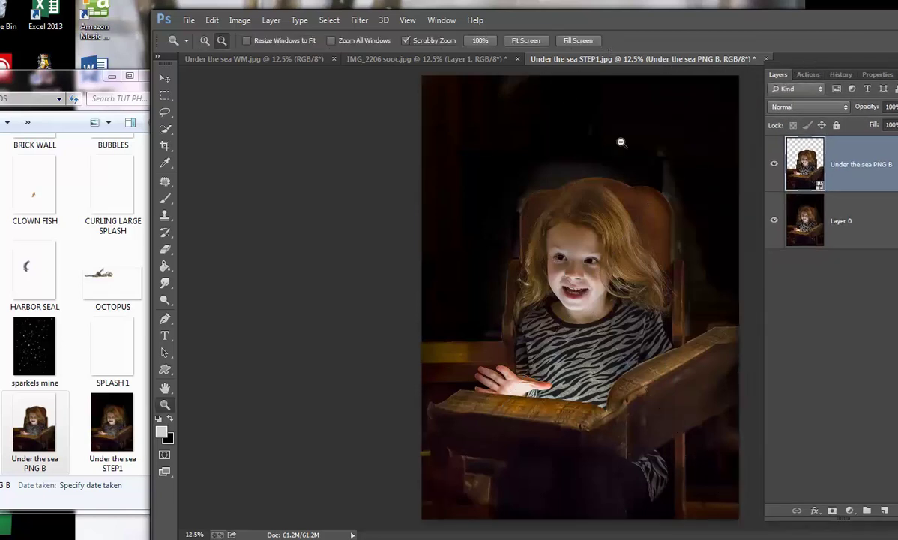
left_click(775, 223)
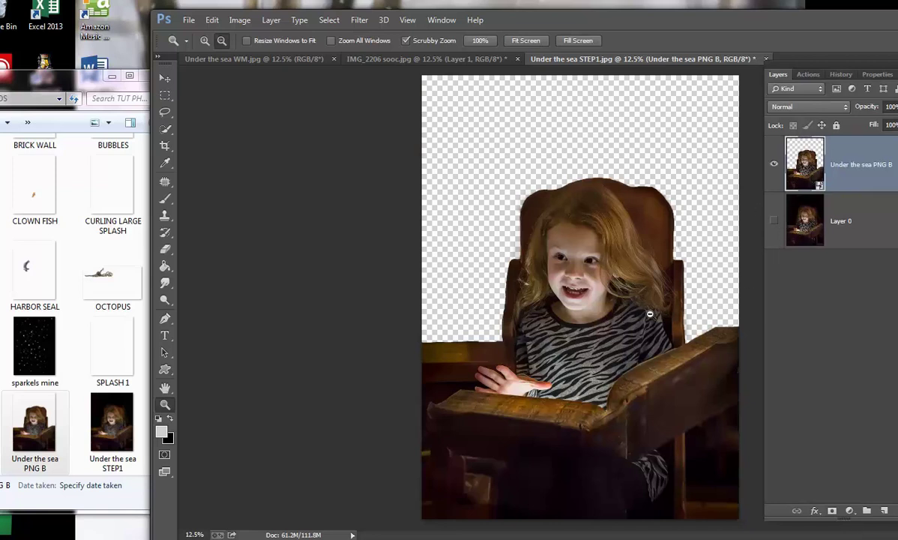
left_click_drag(645, 27, 569, 21)
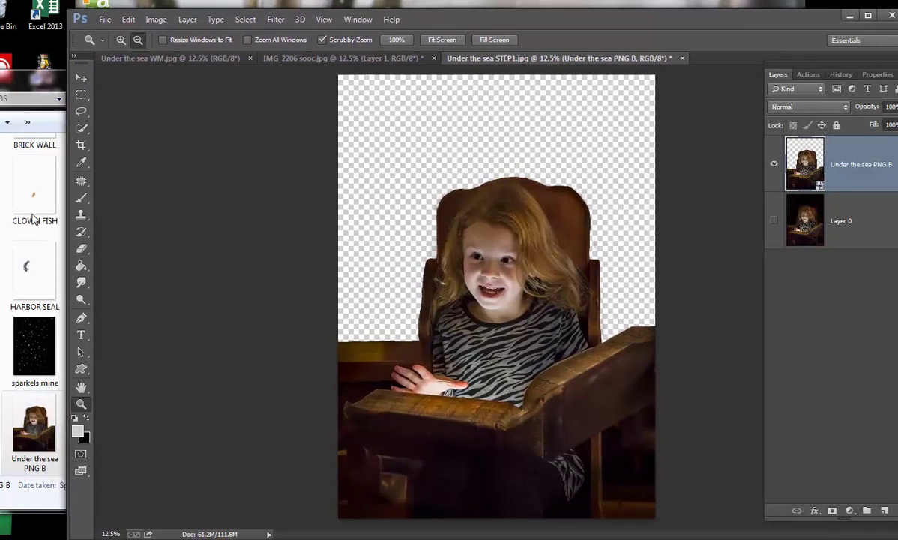
- Place the BRICK WALL image and move its layer beneath Under the sea PNG B
mouse_move(42, 83)
left_mouse_down()
mouse_move(31, 75)
mouse_move(57, 81)
left_mouse_up()
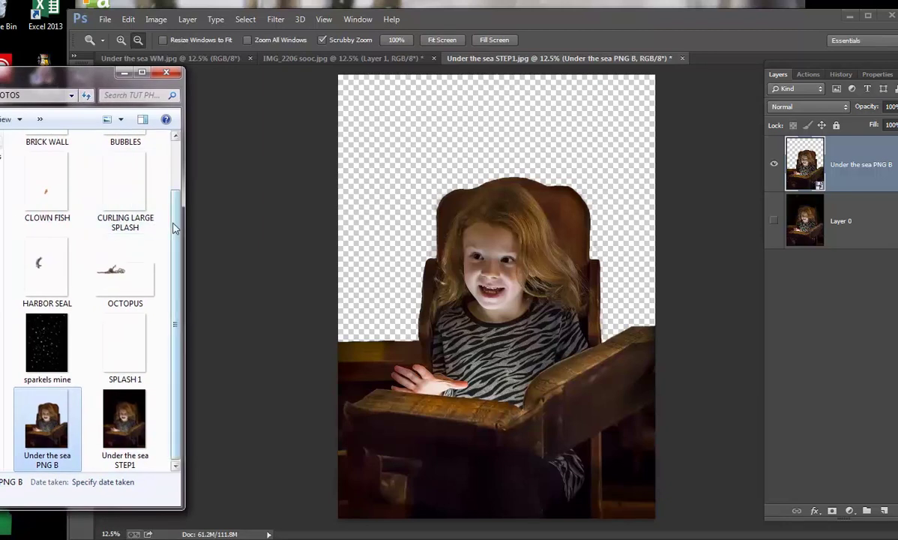
scroll(163, 188, "up", 2)
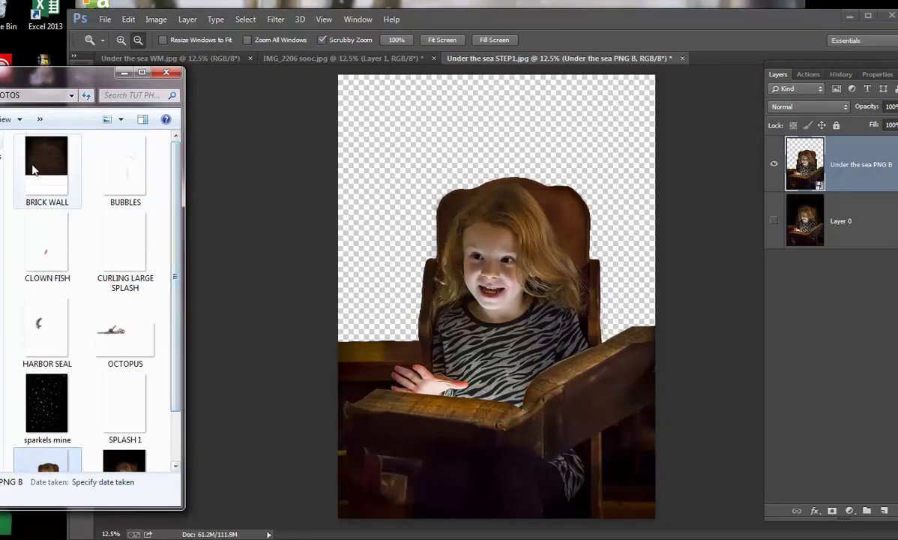
left_click_drag(46, 156, 473, 194)
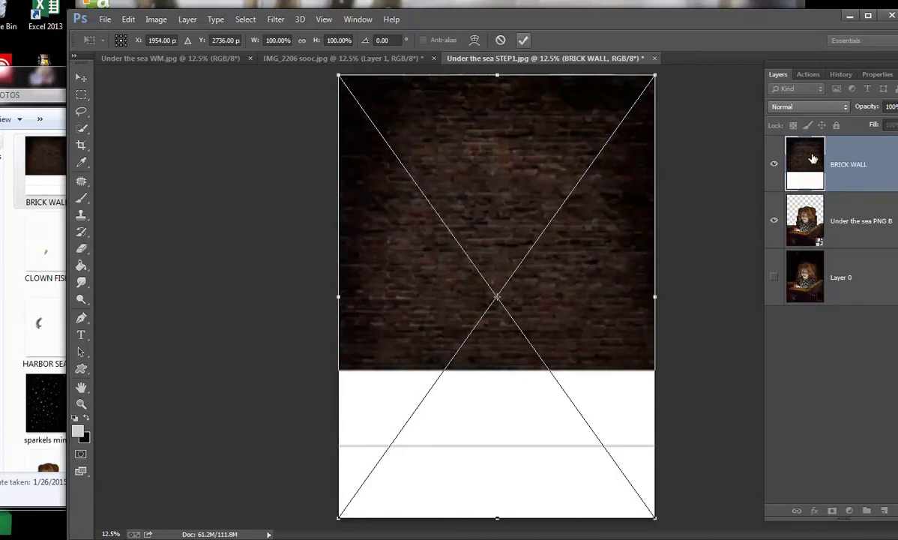
left_click(522, 47)
left_click_drag(787, 166, 796, 221)
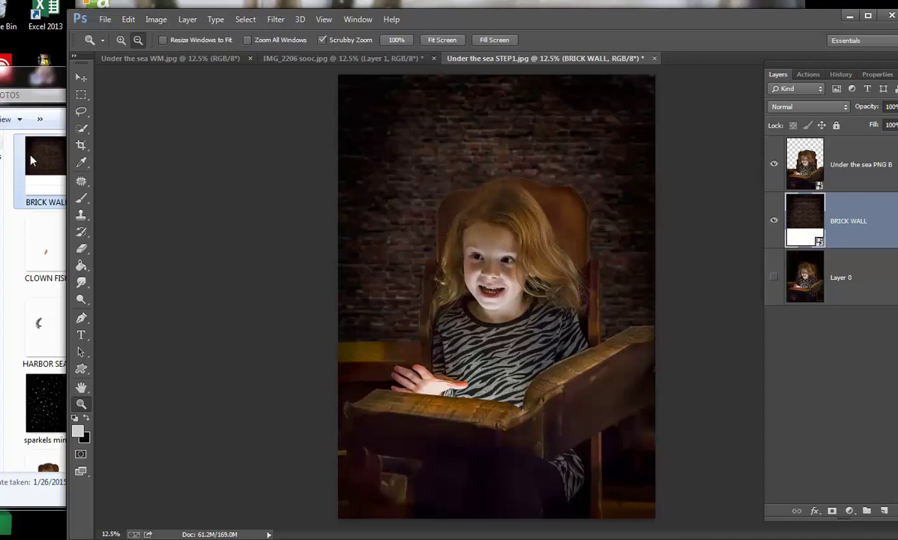
left_click(35, 84)
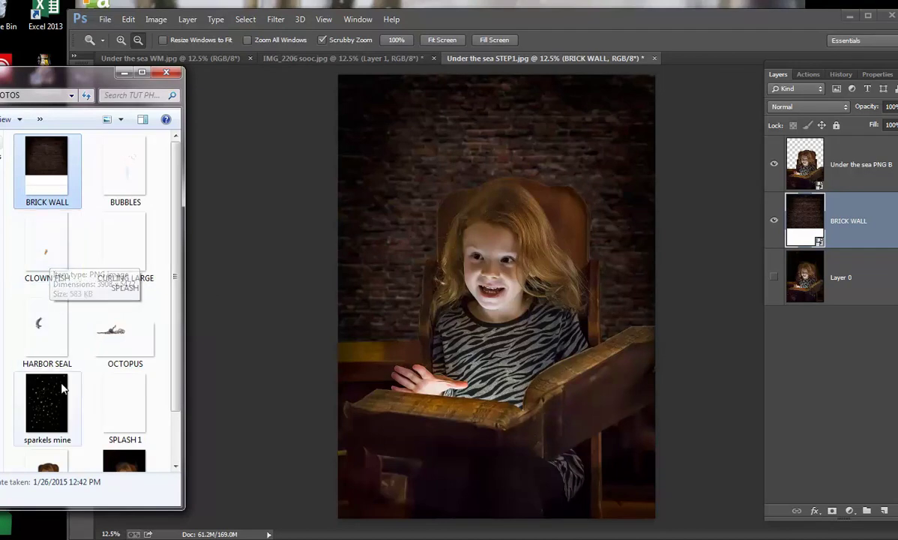
- Place the CURLING LARGE SPLASH image and move its layer above the girl
scroll(88, 318, "down", 1)
scroll(70, 252, "up", 1)
scroll(70, 252, "down", 1)
scroll(70, 247, "up", 1)
scroll(91, 280, "down", 1)
left_click(116, 205)
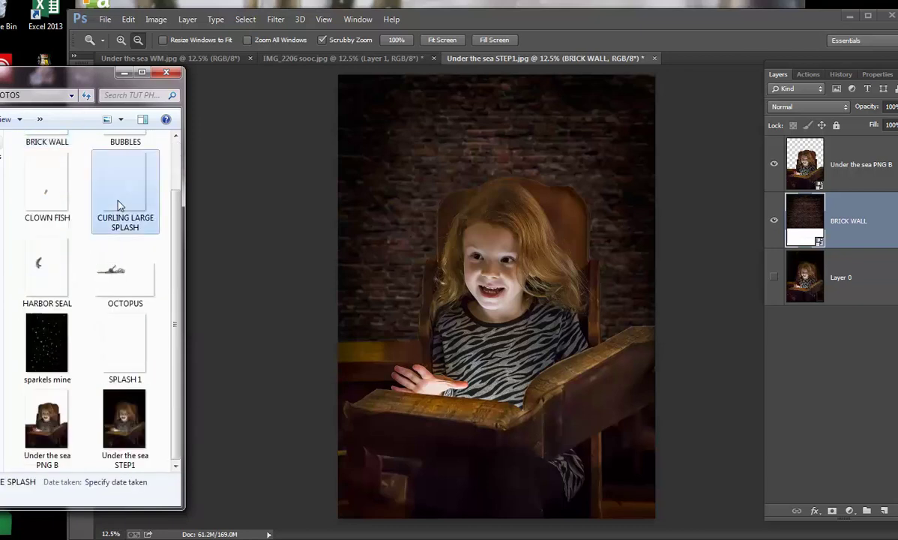
left_click_drag(118, 205, 393, 340)
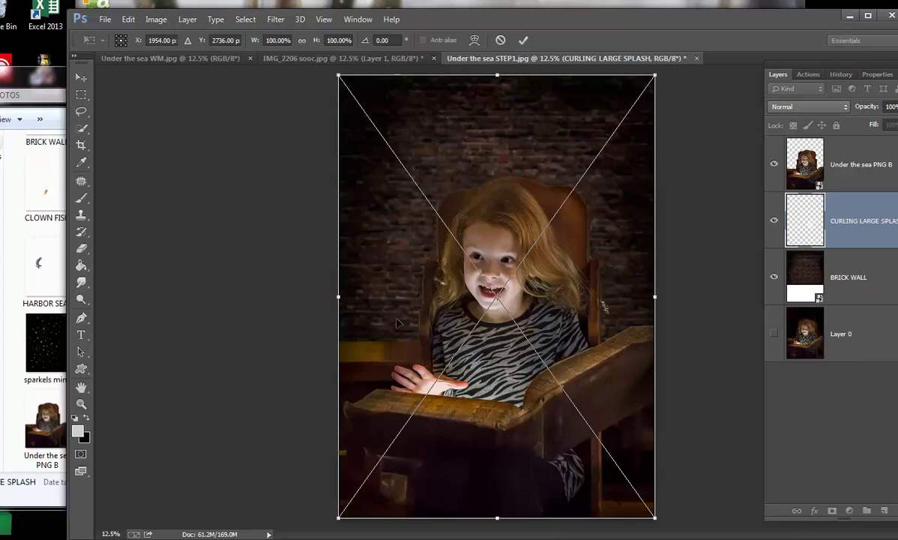
left_click(523, 40)
mouse_move(850, 230)
left_mouse_down()
mouse_move(841, 145)
mouse_move(836, 225)
left_mouse_up()
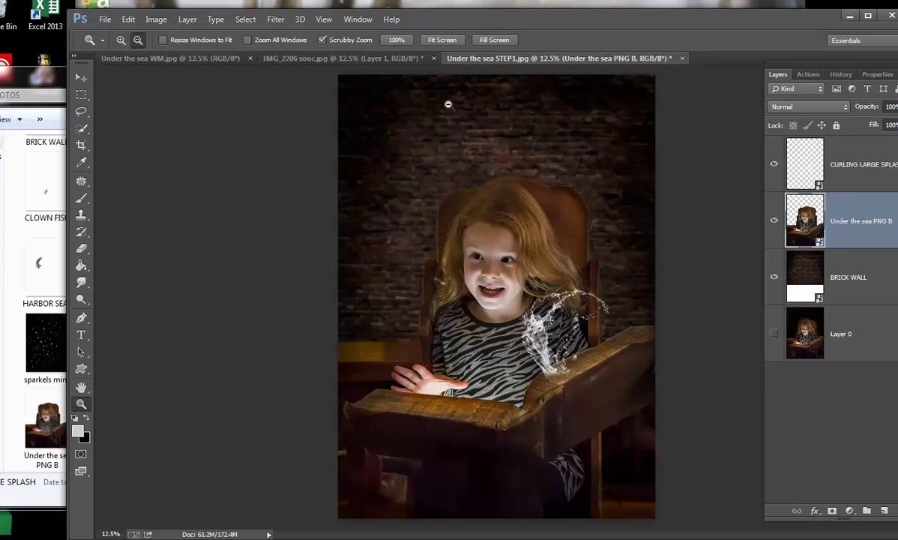
- Try nudging the splash with Free Transform, then cancel to keep its original position
left_click(808, 172)
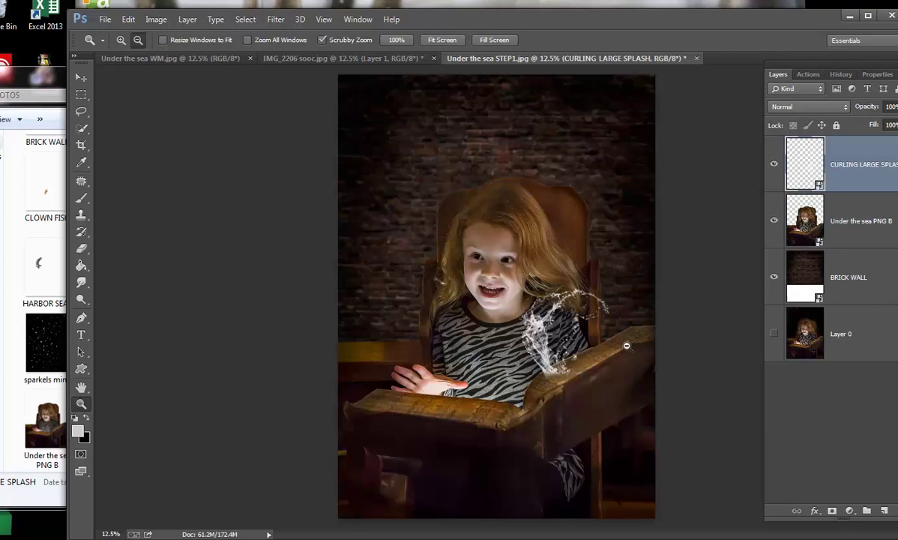
key("t")
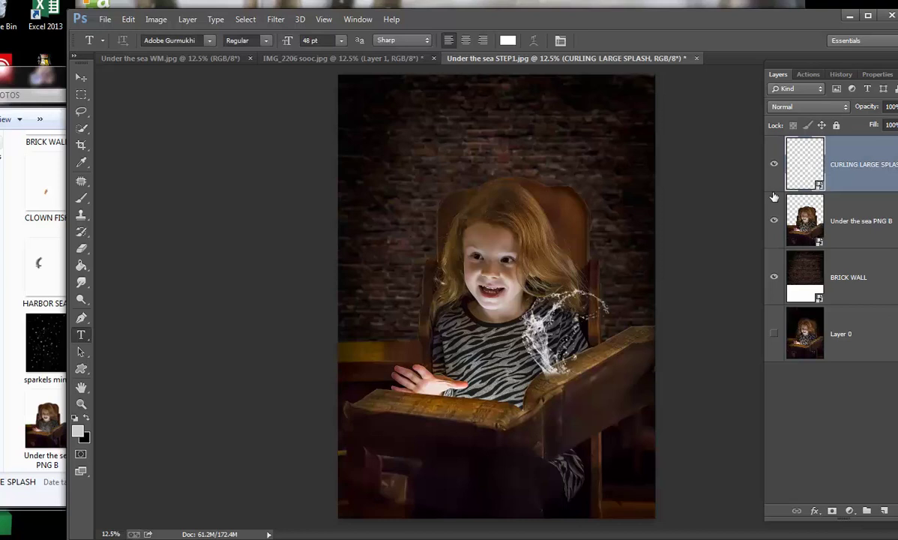
key("ctrl+t")
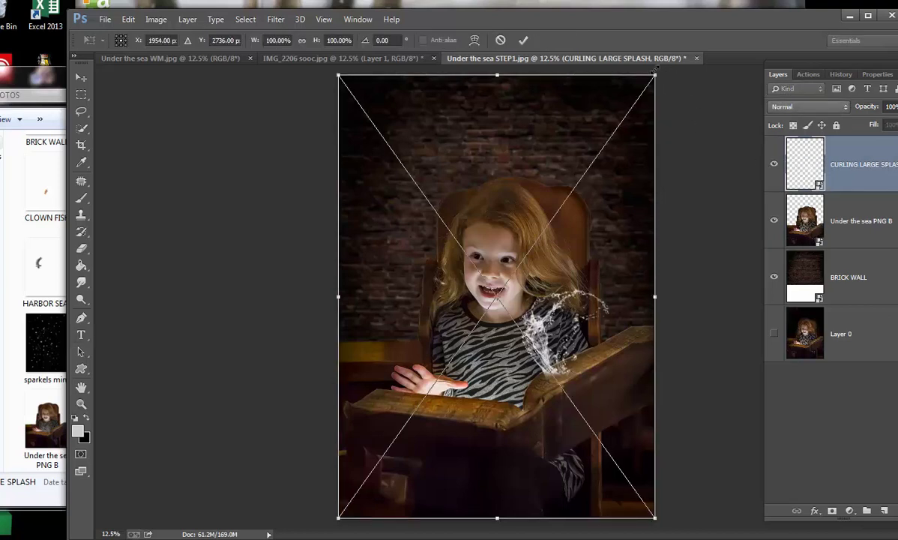
mouse_move(641, 113)
left_mouse_down()
mouse_move(564, 128)
mouse_move(698, 112)
mouse_move(653, 104)
left_mouse_up()
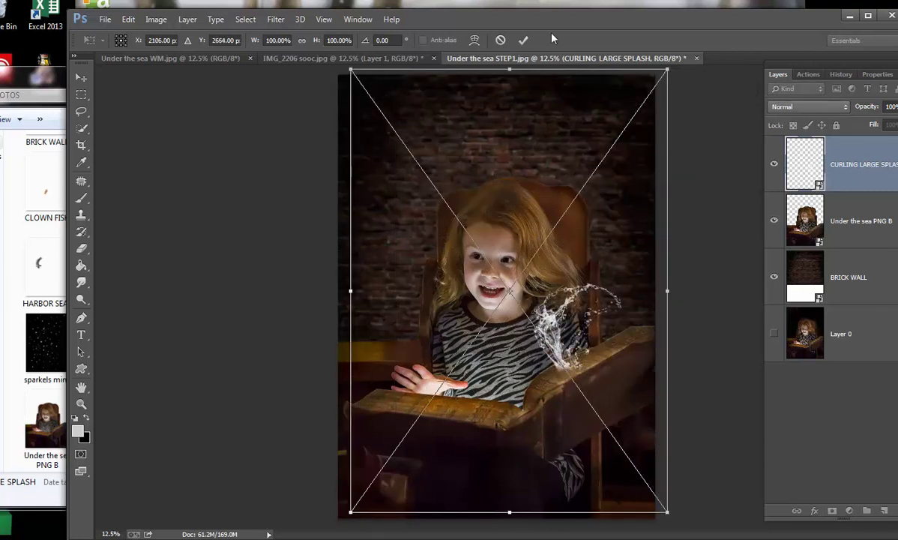
left_click(500, 40)
key("t")
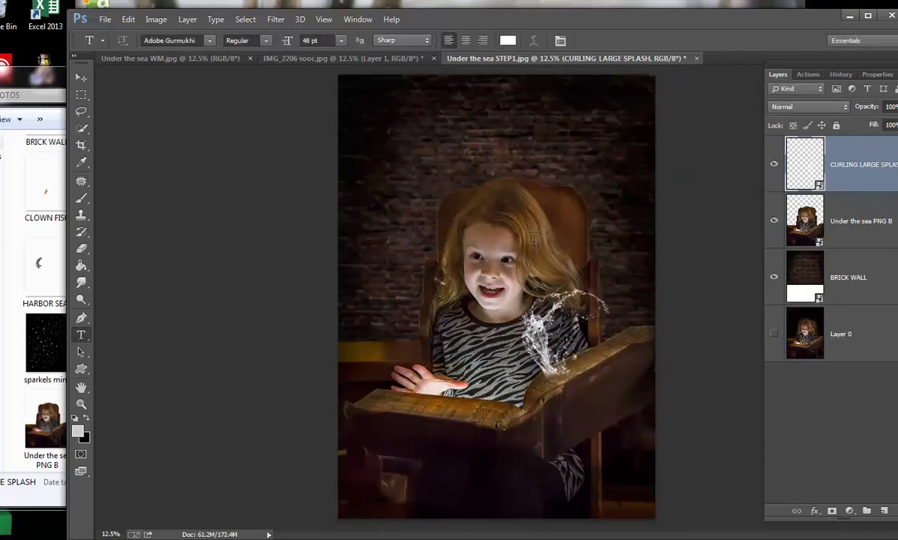
- Place the HARBOR SEAL image beside the girl's face and commit it
left_click(23, 71)
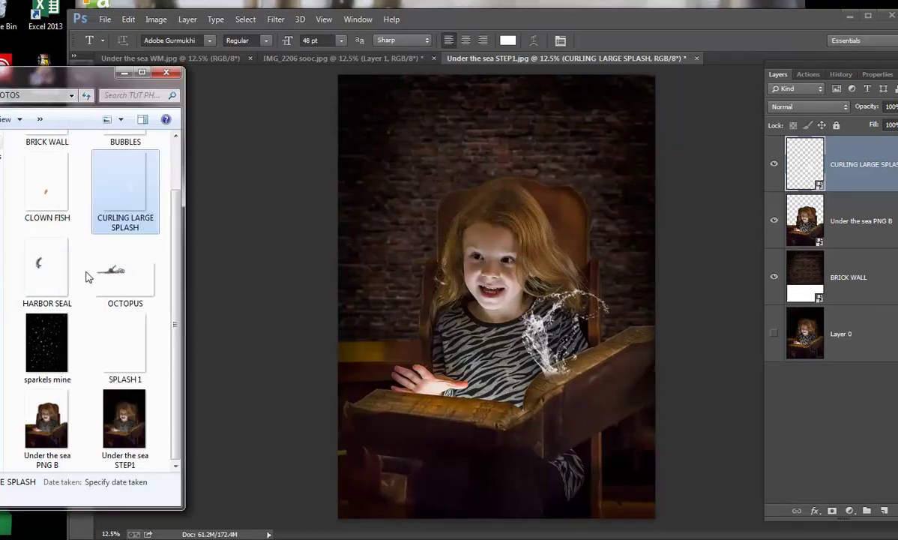
left_click_drag(41, 271, 360, 281)
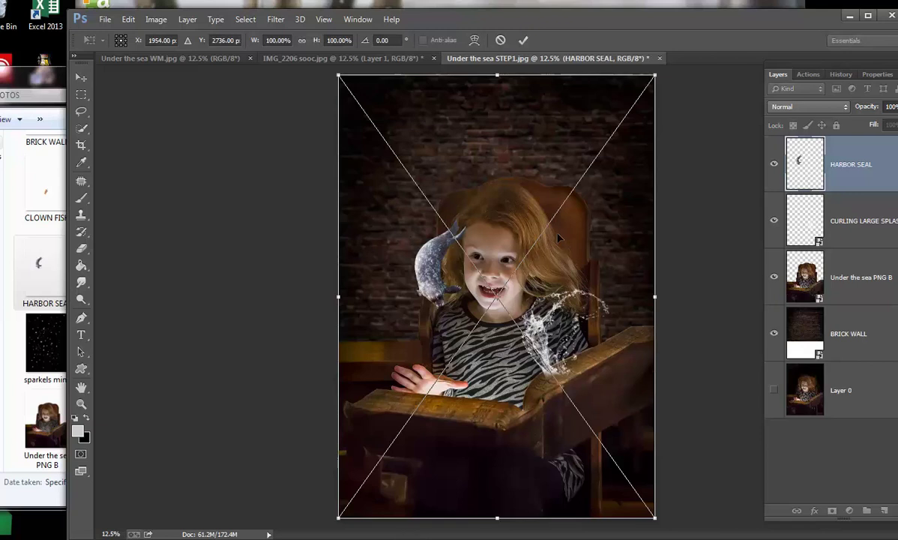
left_click(37, 81)
left_click_drag(52, 187, 339, 361)
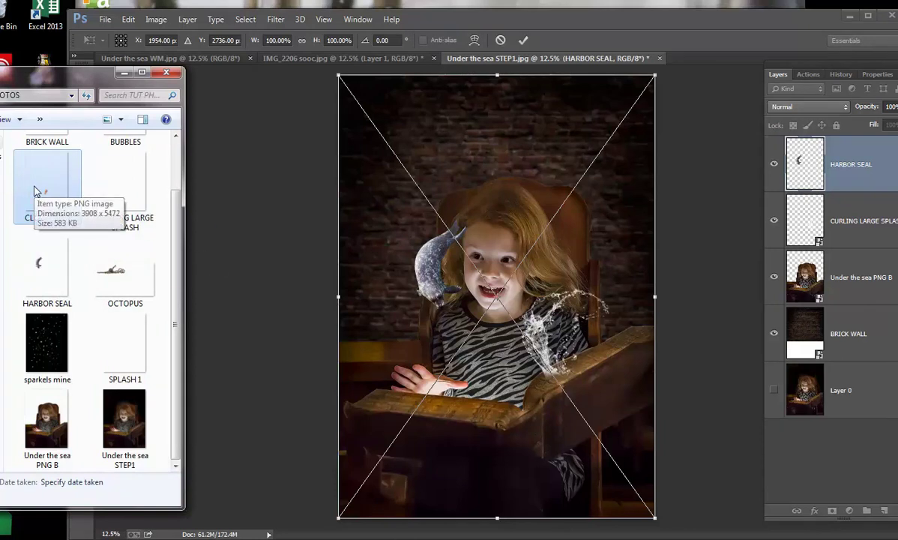
left_click_drag(34, 191, 849, 220)
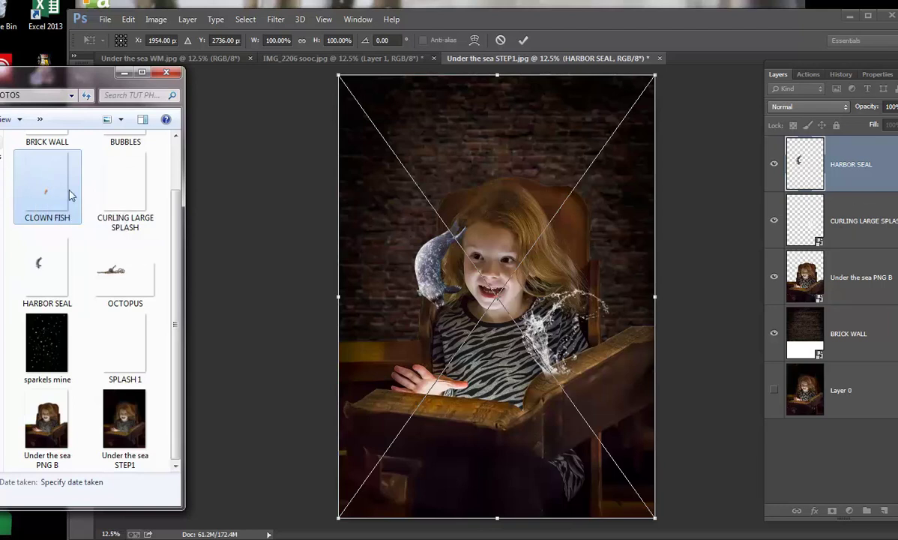
left_click(519, 40)
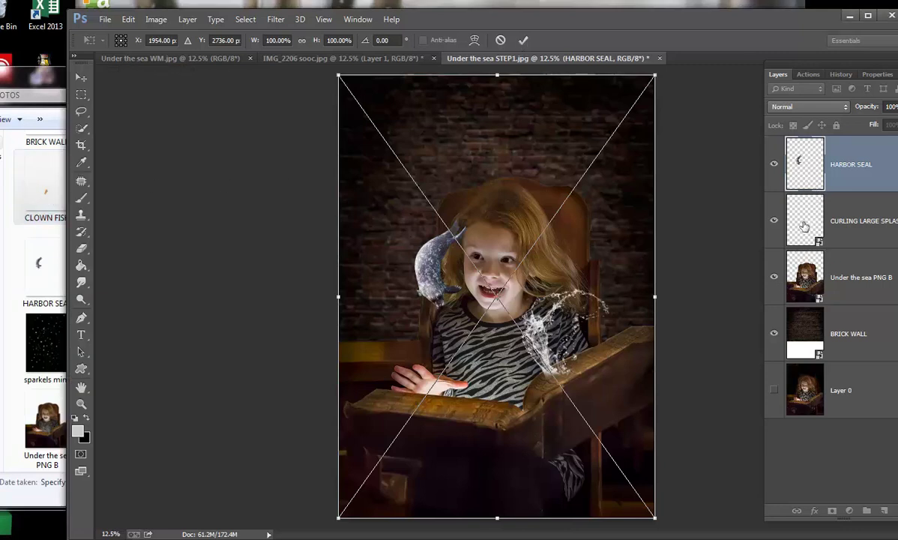
left_click(6, 239)
left_click(34, 189)
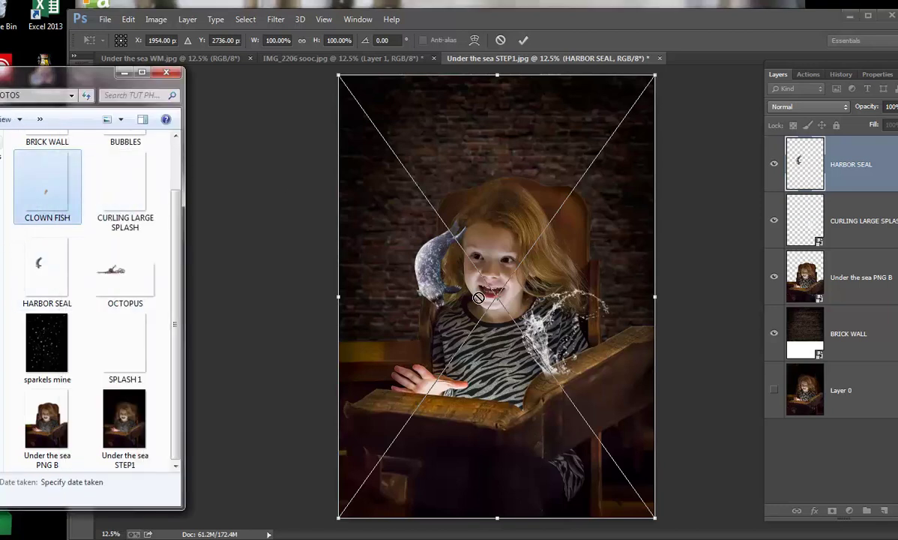
left_click(489, 40)
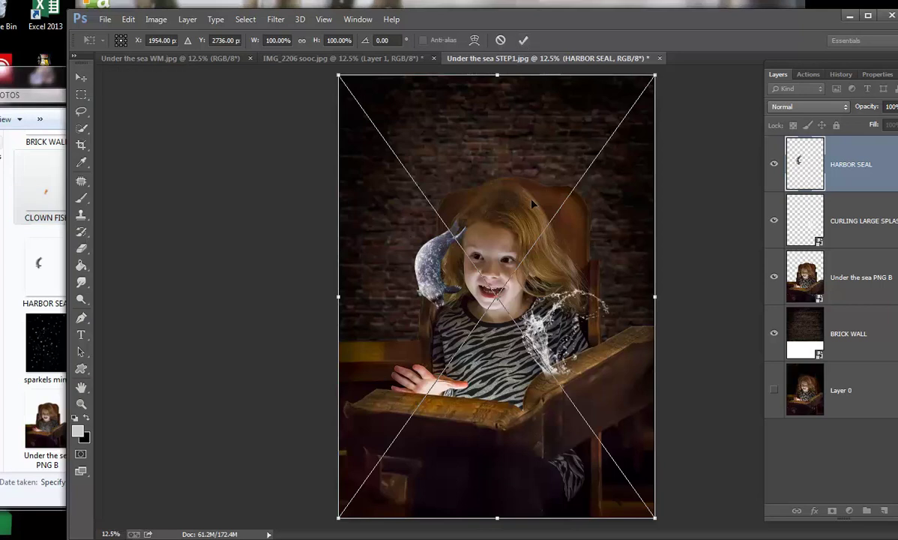
left_click(523, 39)
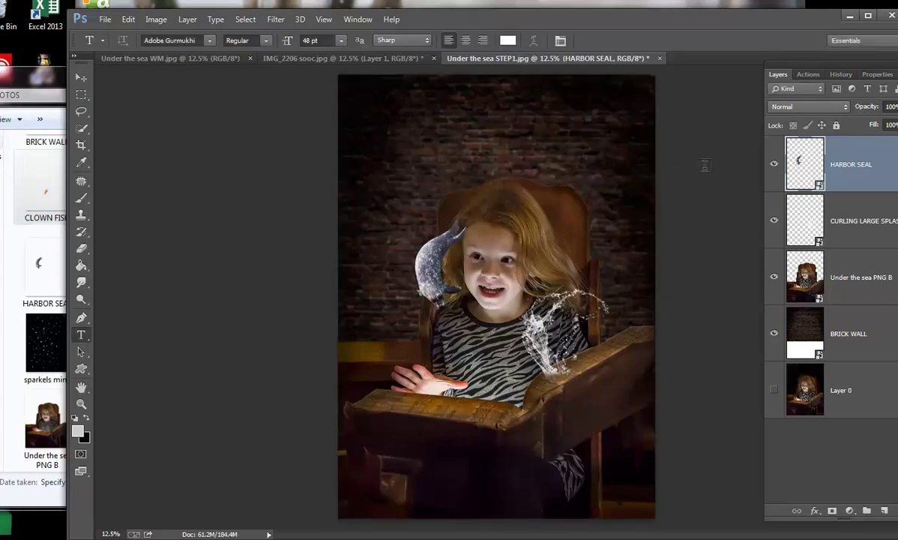
- Place the CLOWN FISH image above the book, commit it, and drop in the OCTOPUS image
left_click_drag(46, 201, 471, 292)
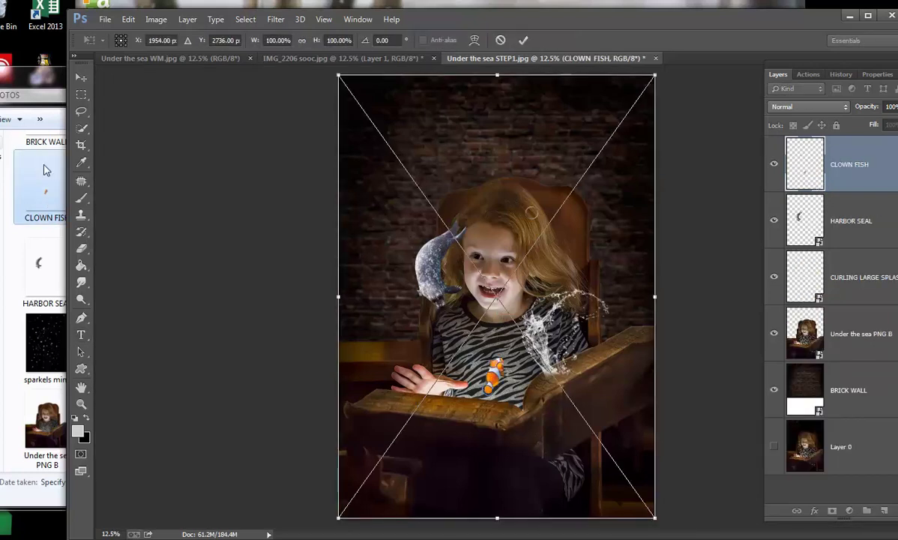
left_click(45, 79)
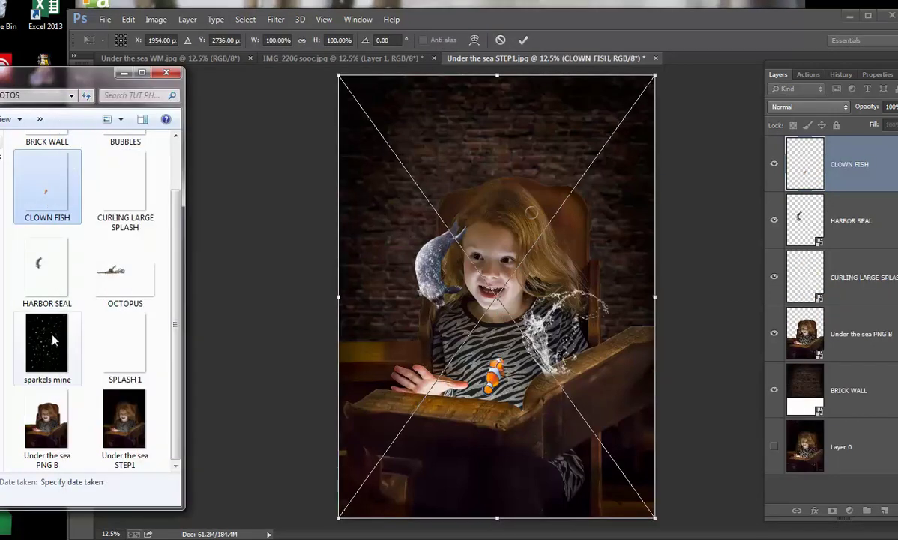
left_click(128, 259)
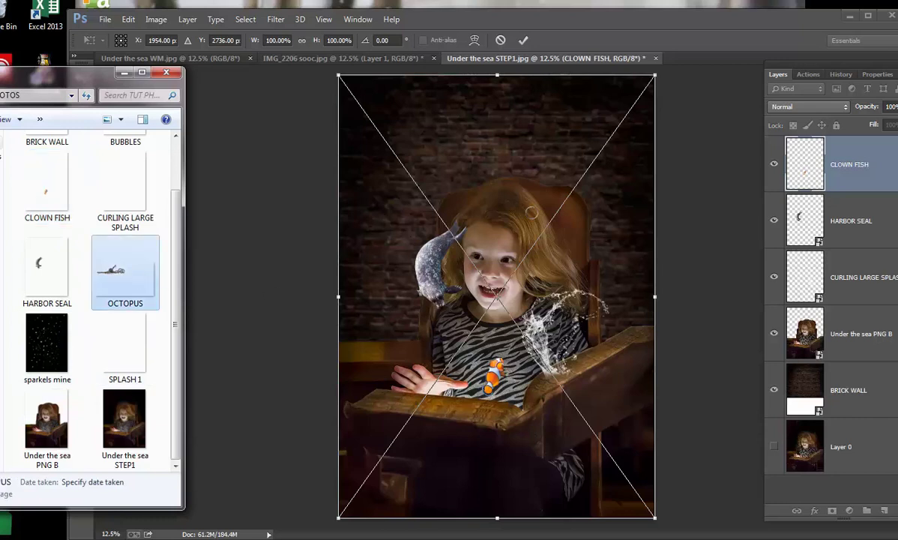
left_click(520, 43)
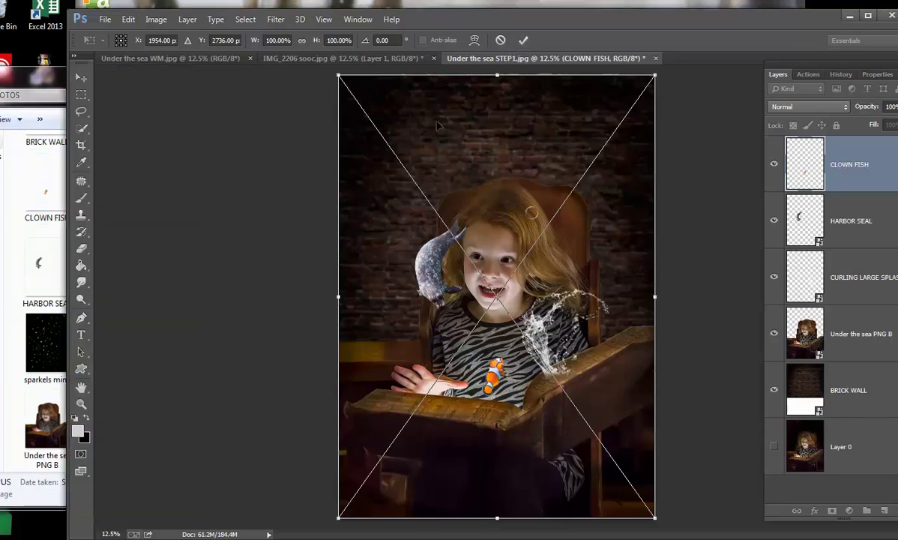
left_click(522, 41)
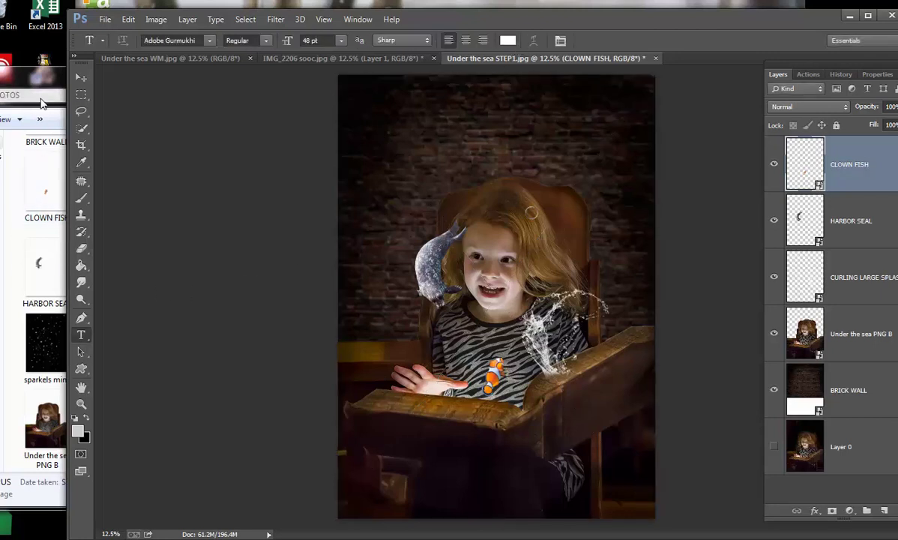
left_click_drag(42, 95, 23, 78)
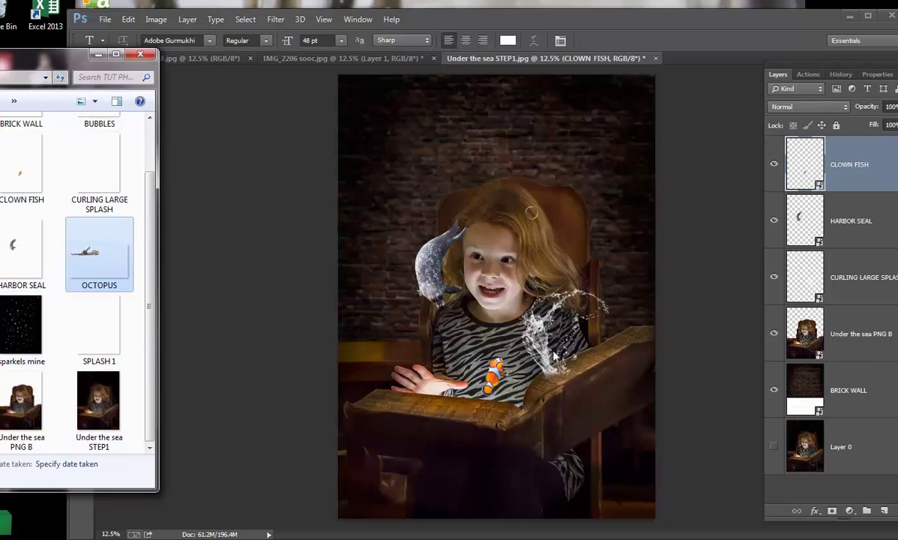
left_click_drag(90, 251, 510, 350)
- Move the octopus down onto the book's right page and commit its placement
left_click_drag(478, 304, 616, 412)
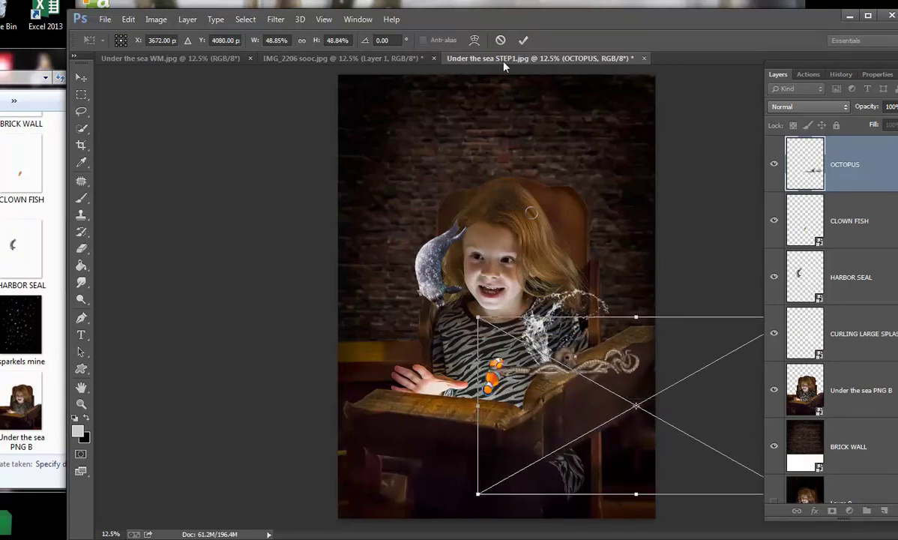
left_click(522, 45)
key("t")
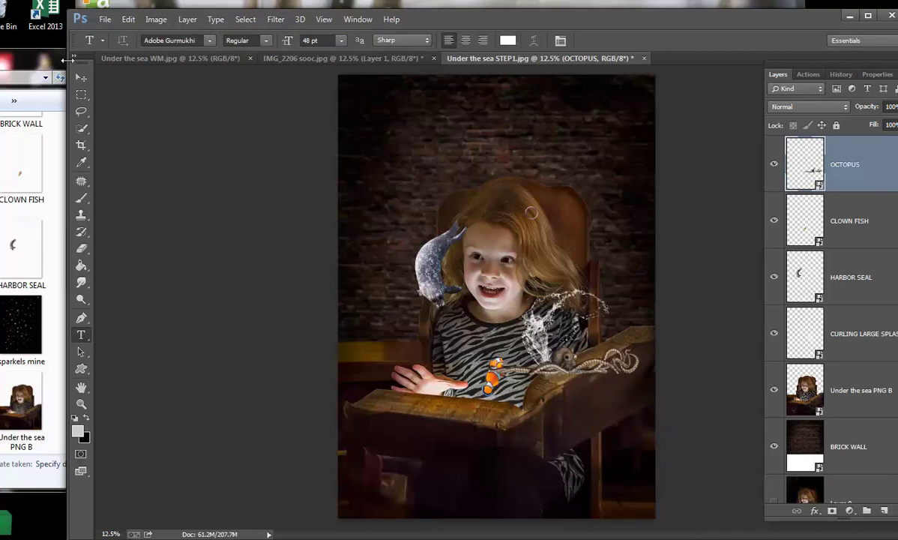
- Puppet Warp the octopus, pinning its body and rotating the tentacles over the book's edge
left_click(131, 21)
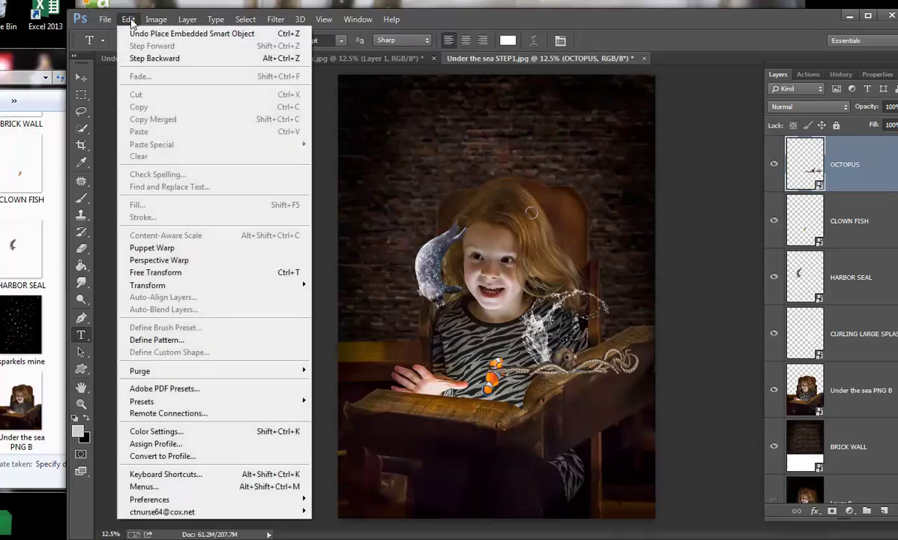
left_click(148, 249)
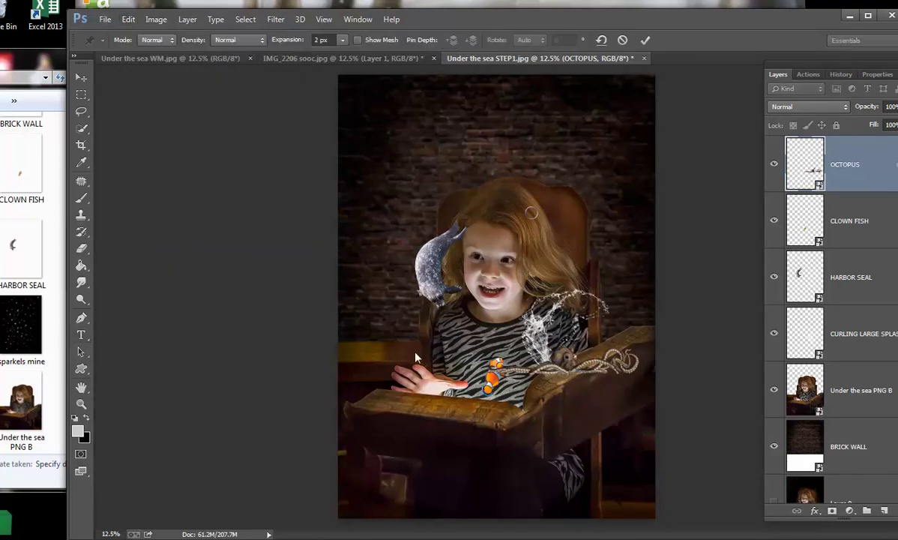
left_click(565, 359)
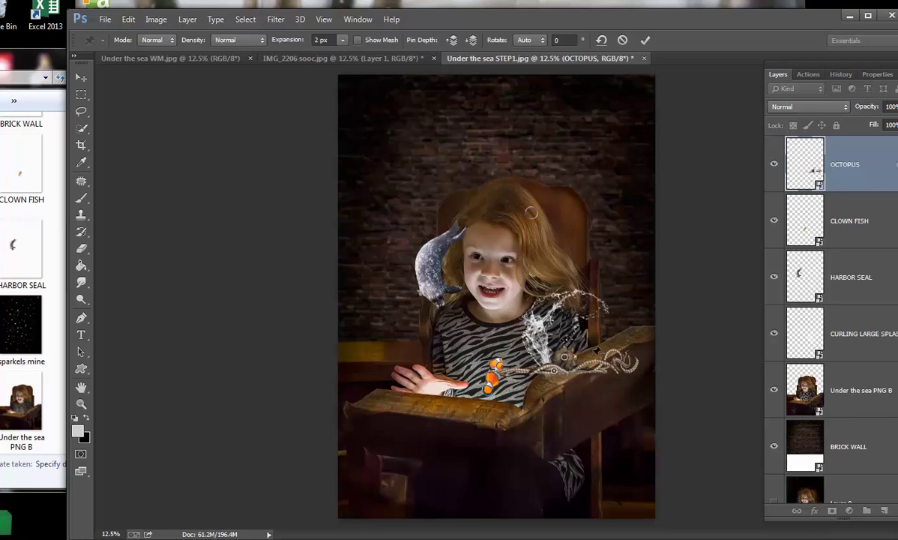
left_click(556, 371)
left_click_drag(591, 351, 614, 398)
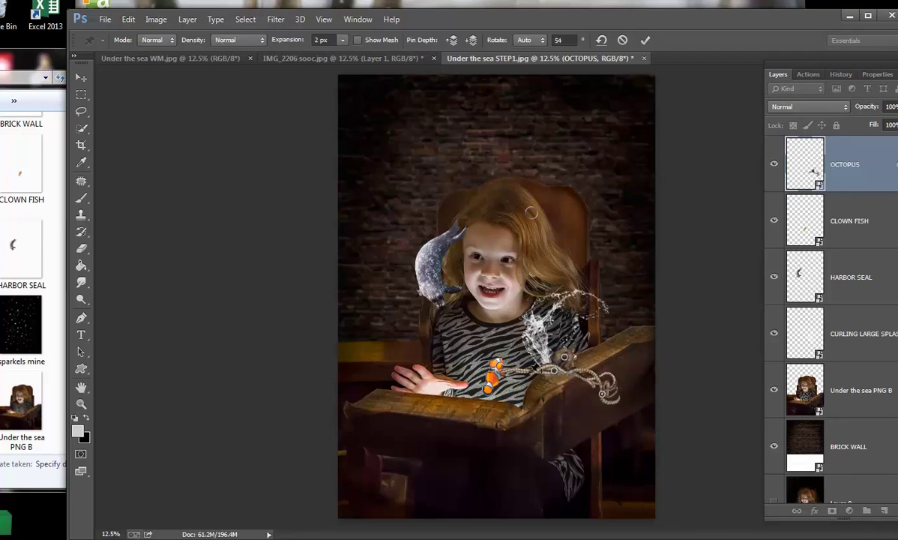
left_click_drag(502, 351, 529, 359)
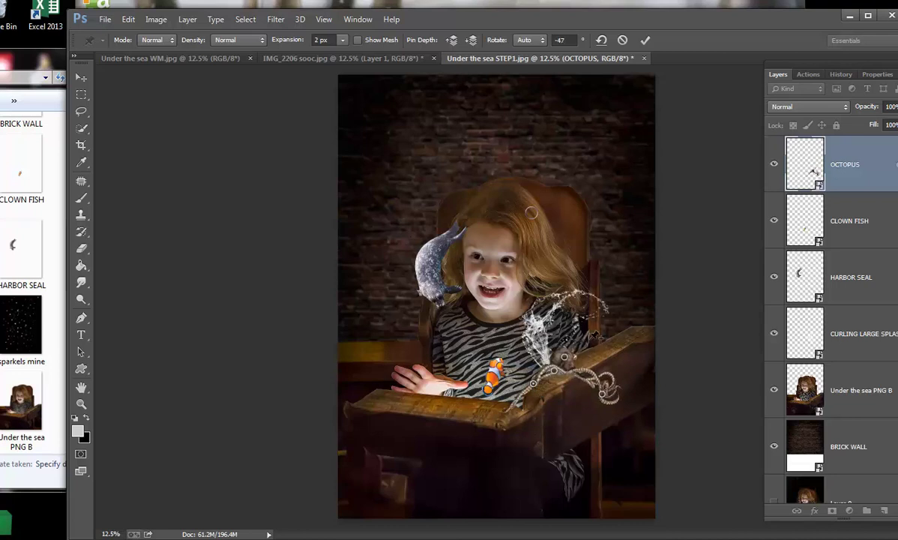
left_click_drag(593, 334, 575, 323)
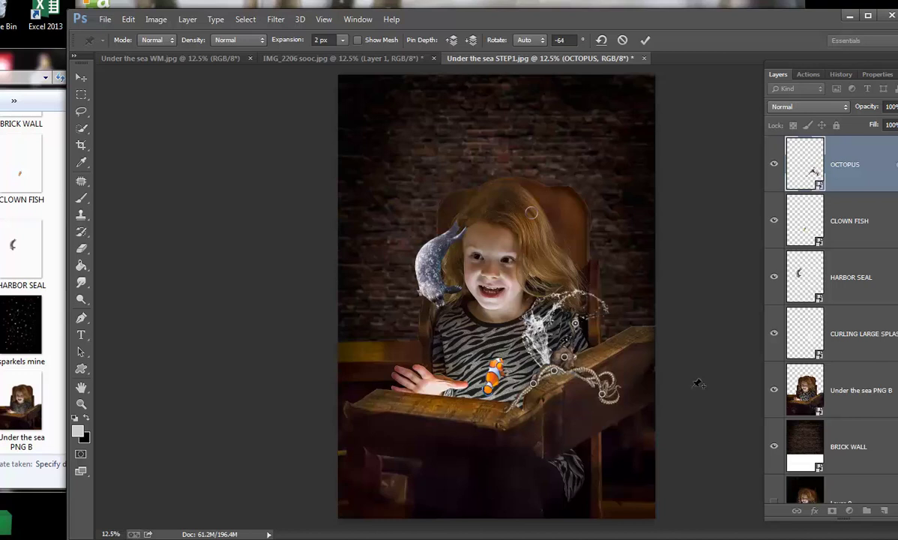
left_click(644, 40)
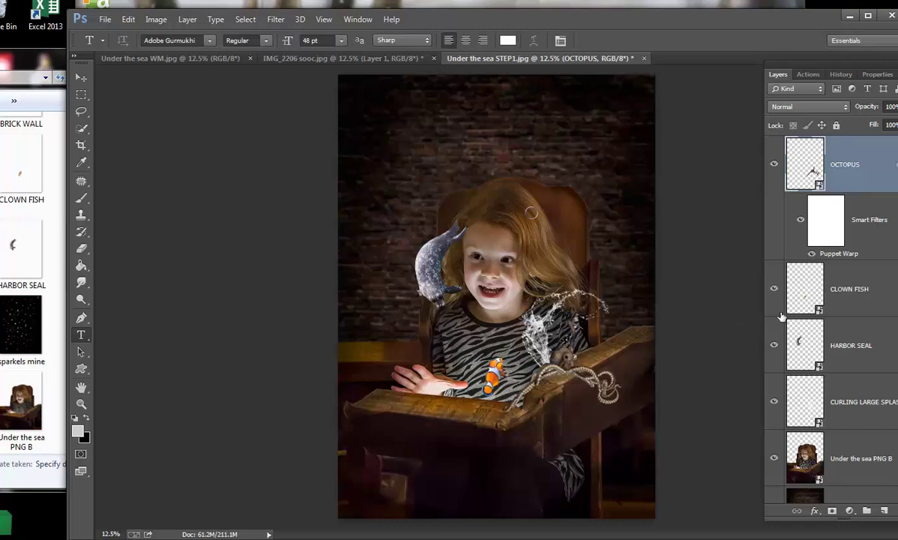
- Apply a Motion Blur smart filter to CLOWN FISH at angle 67° and distance 20 px
left_click(774, 290)
left_click(774, 290)
left_click(818, 295)
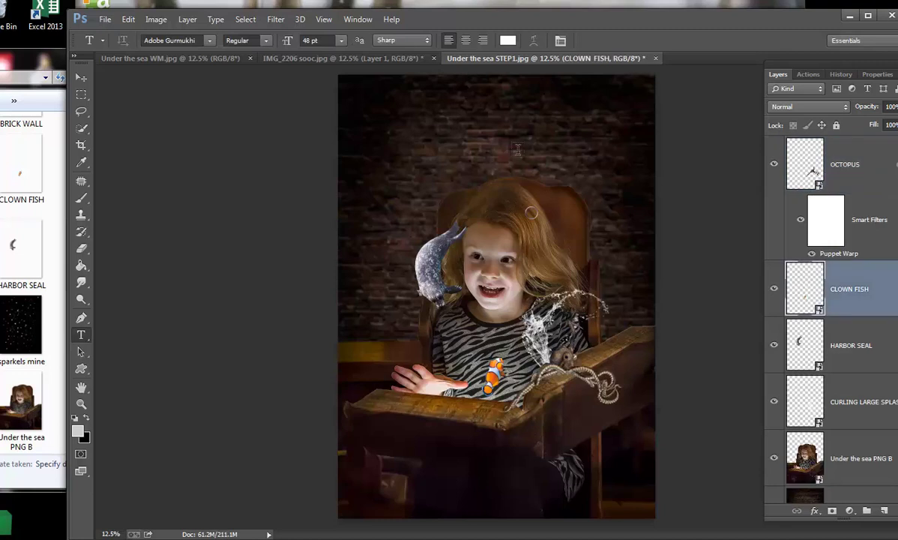
left_click(276, 19)
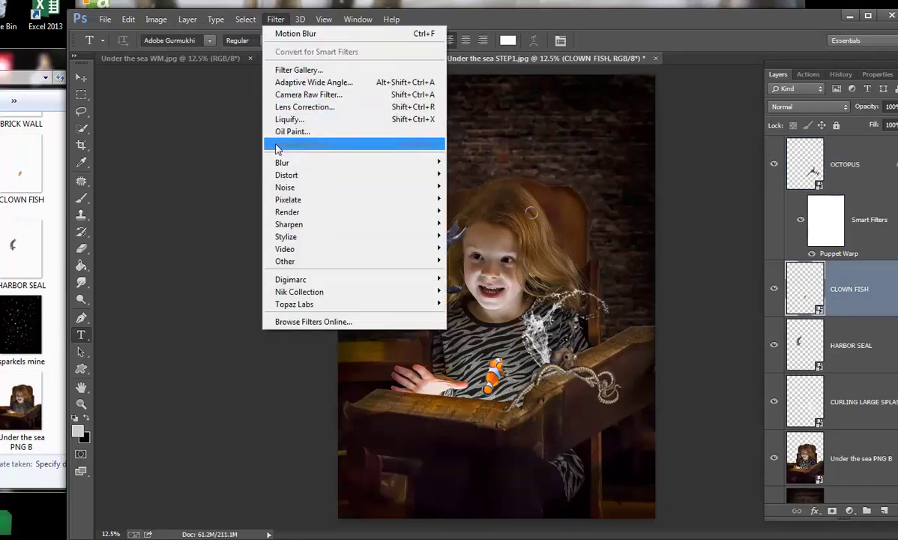
mouse_move(269, 162)
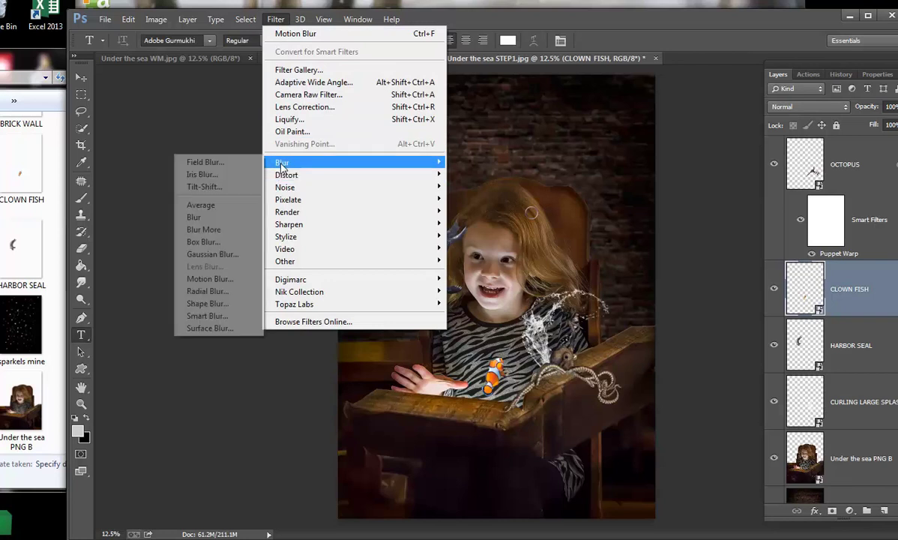
left_click(197, 278)
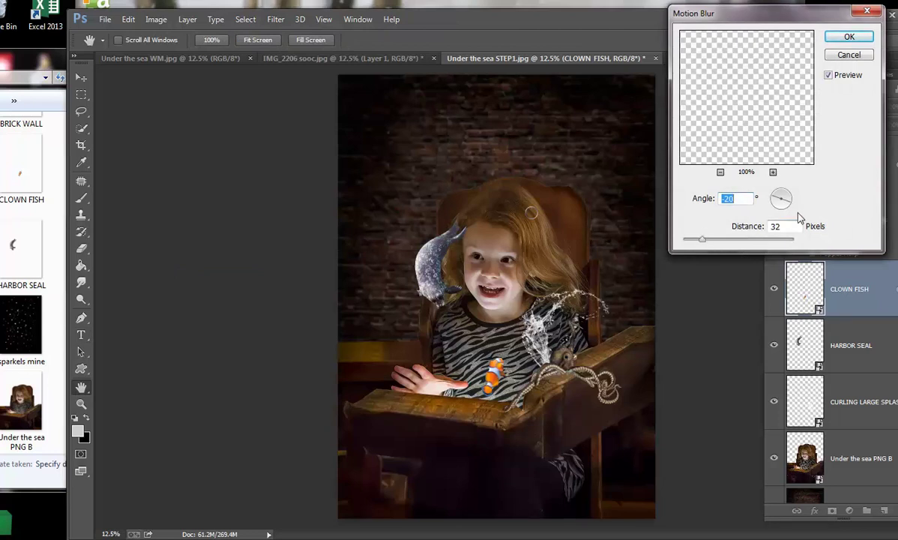
mouse_move(794, 208)
left_mouse_down()
mouse_move(786, 194)
mouse_move(777, 209)
left_mouse_up()
mouse_move(702, 239)
left_mouse_down()
mouse_move(746, 243)
mouse_move(695, 246)
left_mouse_up()
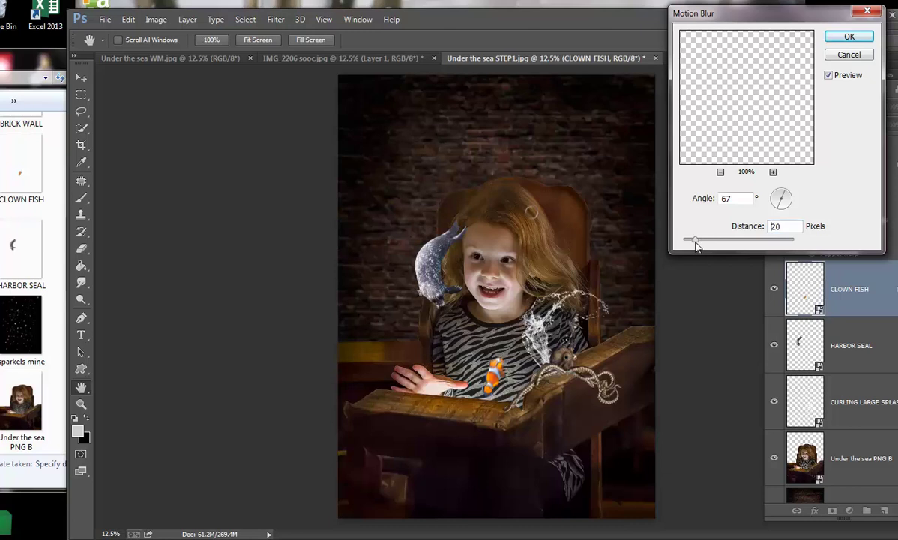
left_click(853, 35)
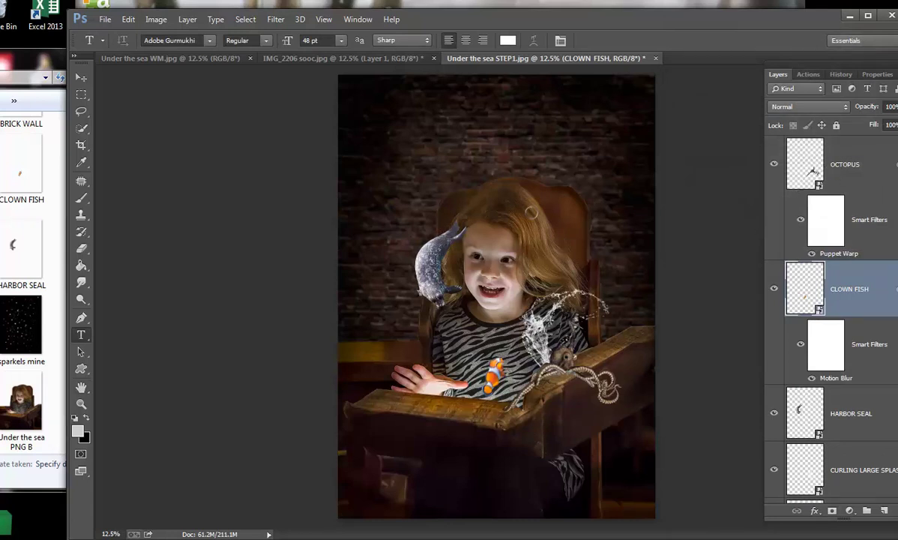
- Duplicate the HARBOR SEAL layer as HARBOR SEAL copy
left_click(828, 414)
right_click(832, 413)
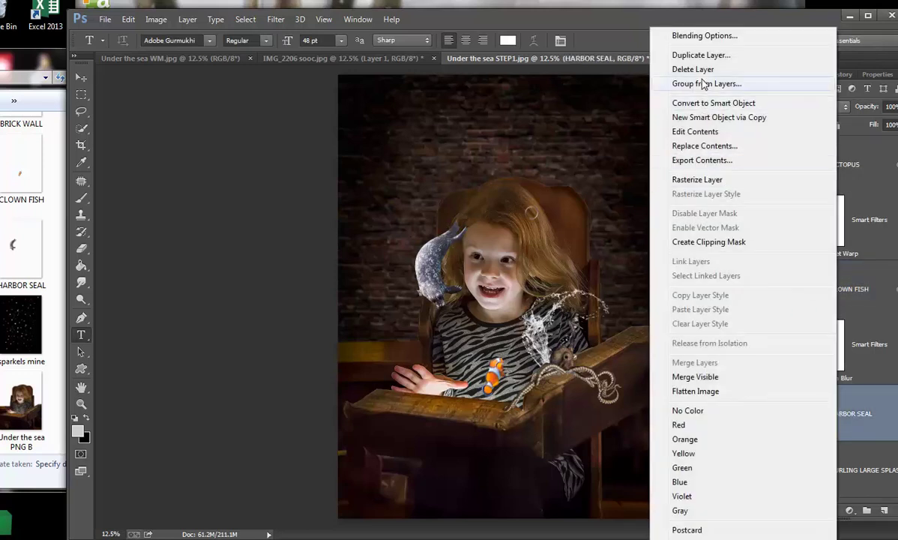
left_click(701, 56)
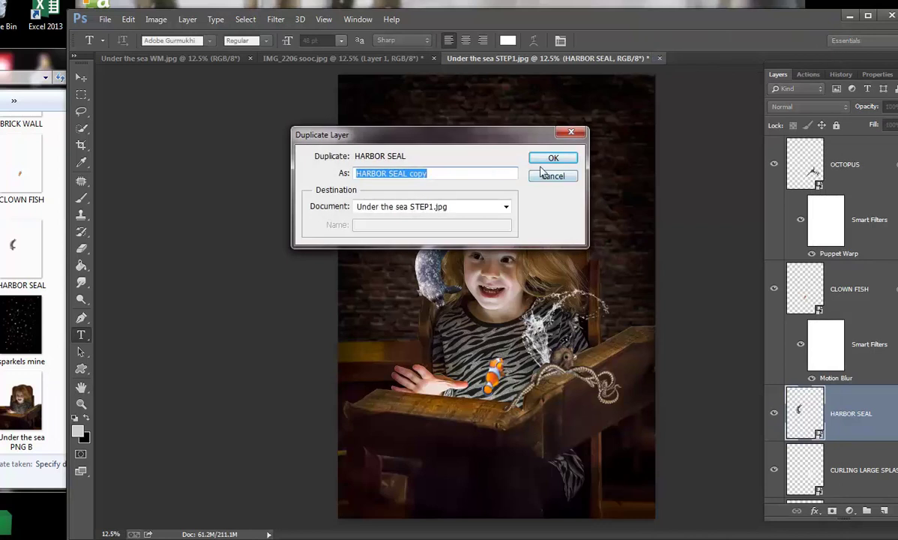
left_click(551, 157)
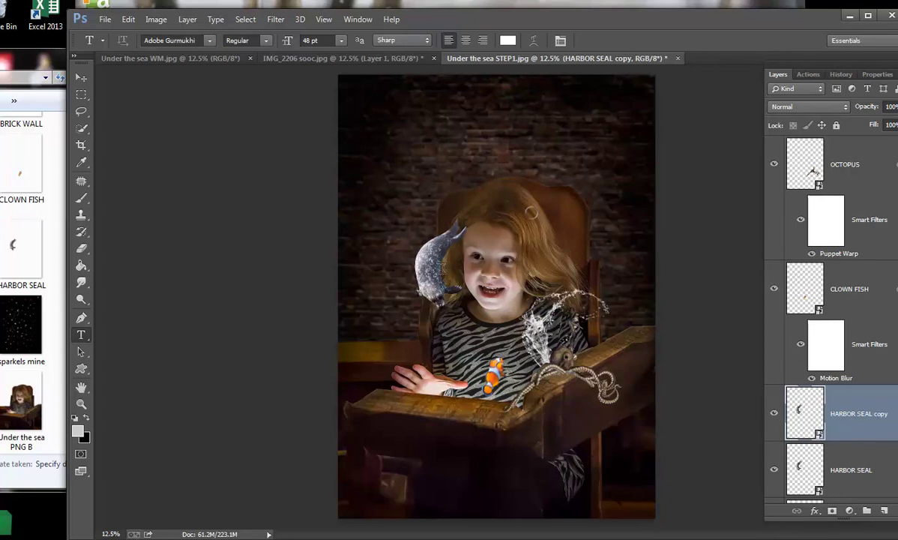
left_click(276, 20)
mouse_move(289, 208)
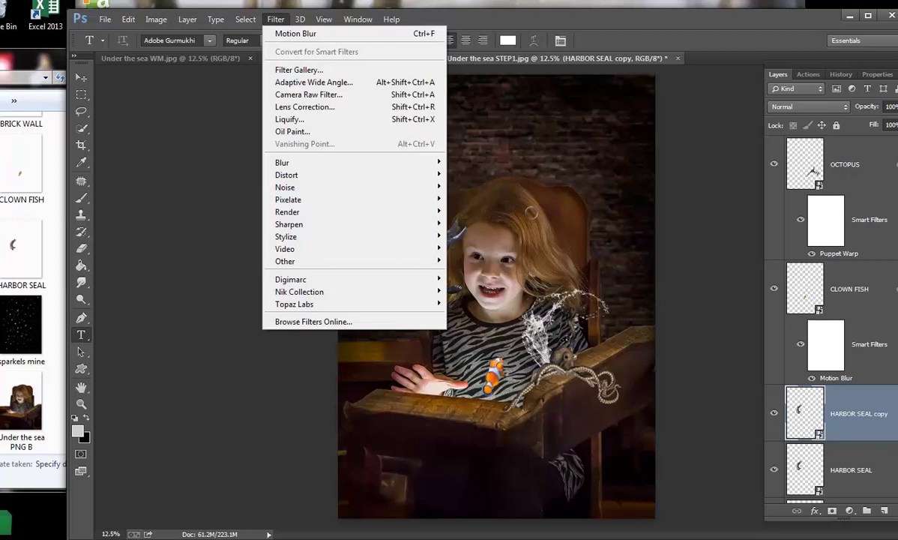
key("Escape")
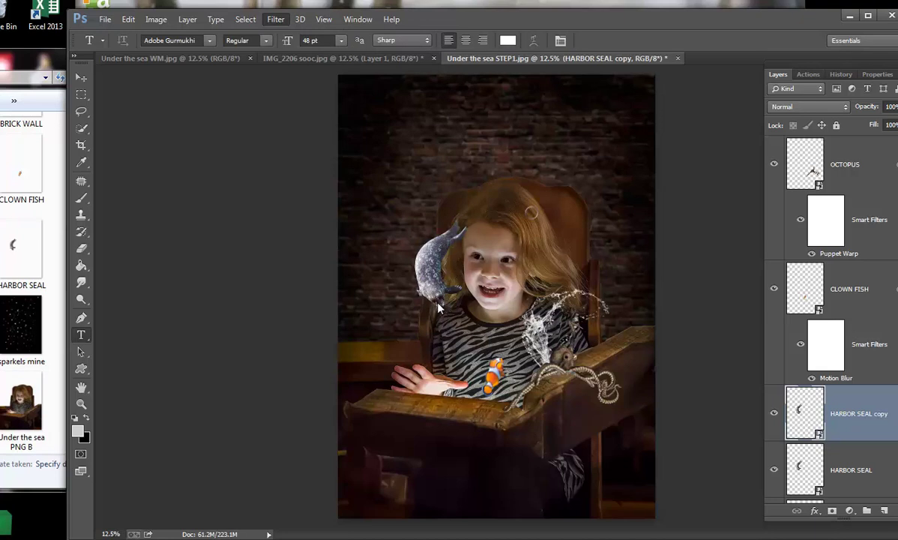
- Compare the seal with and without its copy, leaving HARBOR SEAL copy hidden
left_click(774, 414)
left_click(774, 414)
left_click(775, 413)
left_click(774, 414)
left_click(775, 413)
left_click(774, 414)
left_click(775, 414)
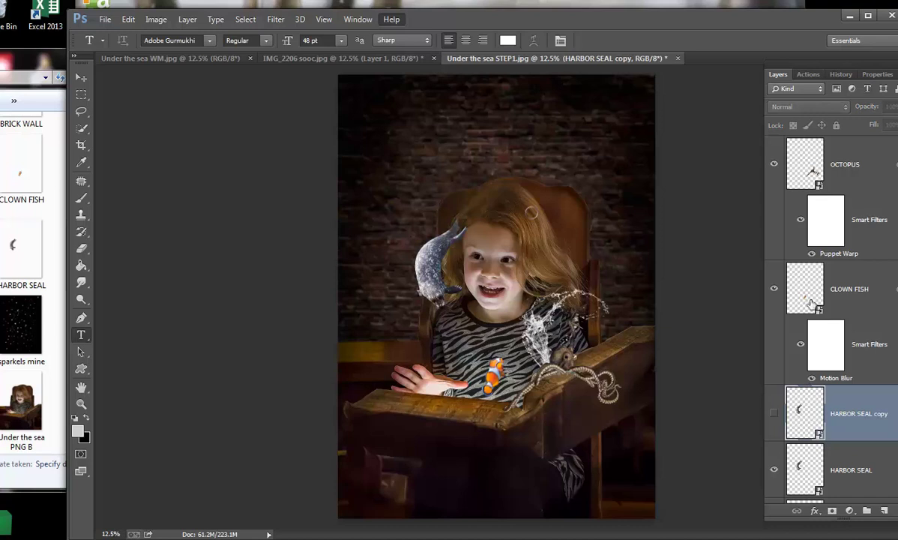
scroll(803, 251, "down", 2)
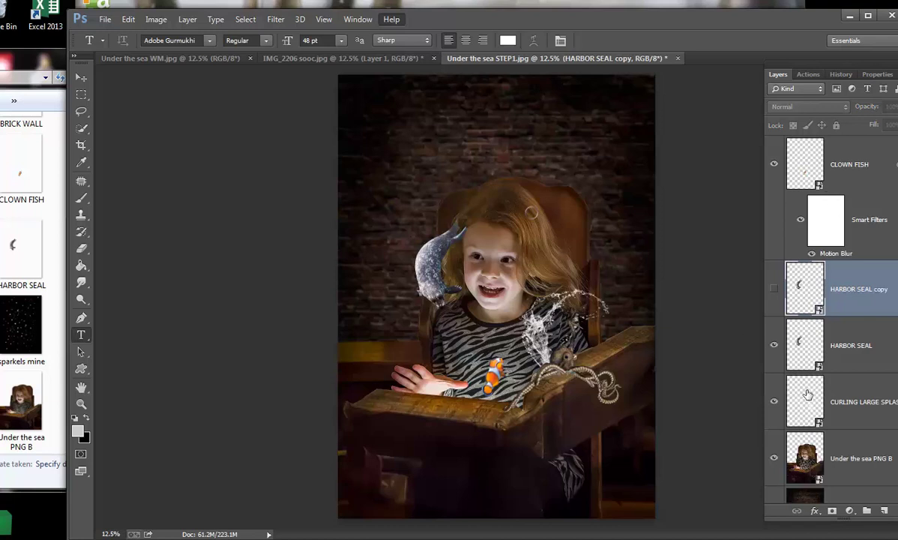
- Duplicate CURLING LARGE SPLASH, flip the copy horizontally, and move it left over the book
left_click(810, 413)
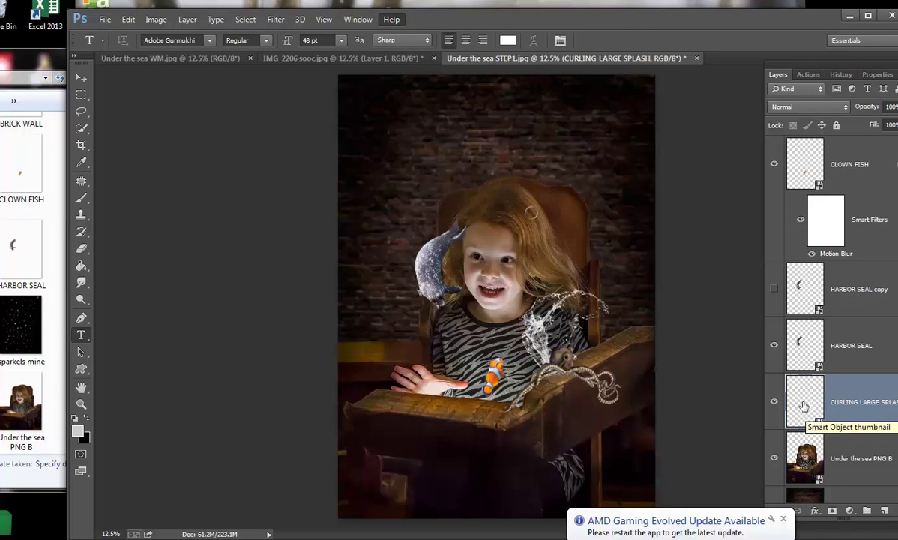
key("ctrl+j")
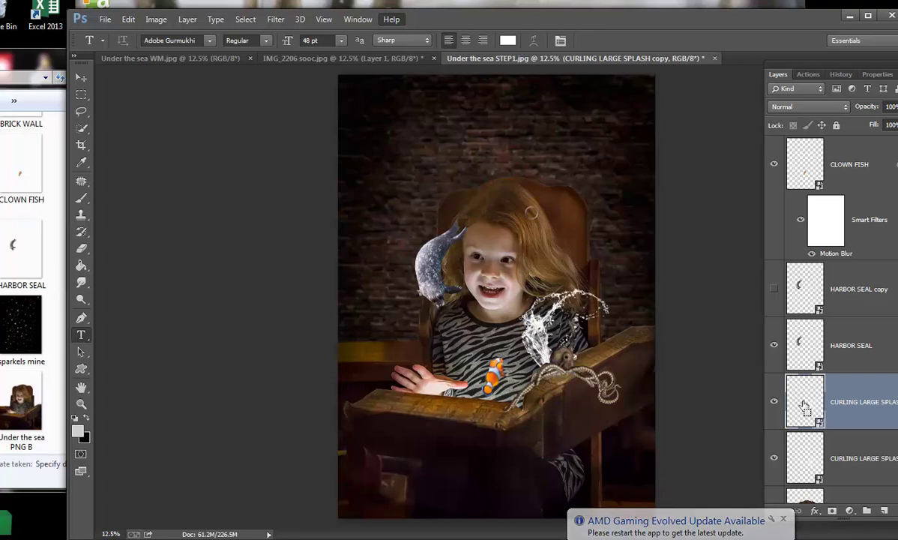
key("ctrl+t")
right_click(585, 359)
left_click(626, 537)
left_click_drag(521, 433, 504, 454)
left_click(525, 40)
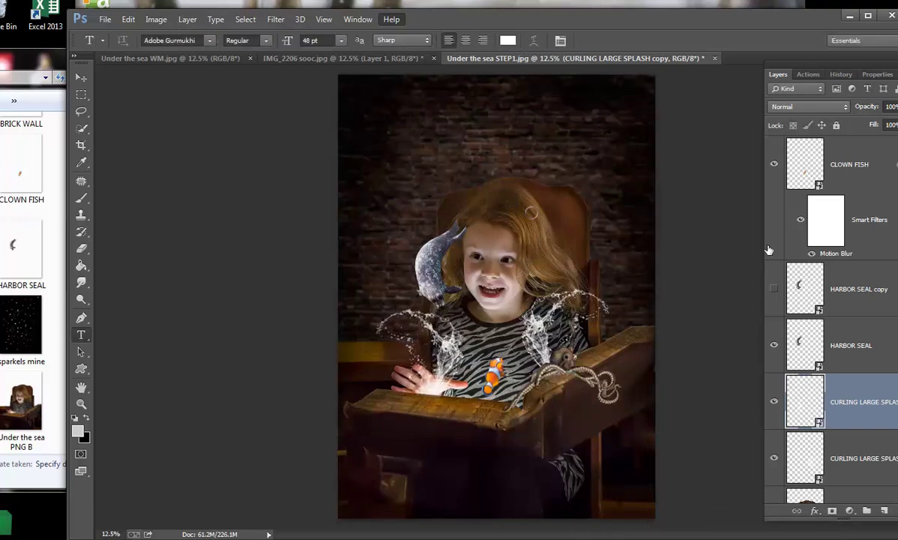
- Place the SPLASH 1 image into the composite and commit it
left_click(43, 100)
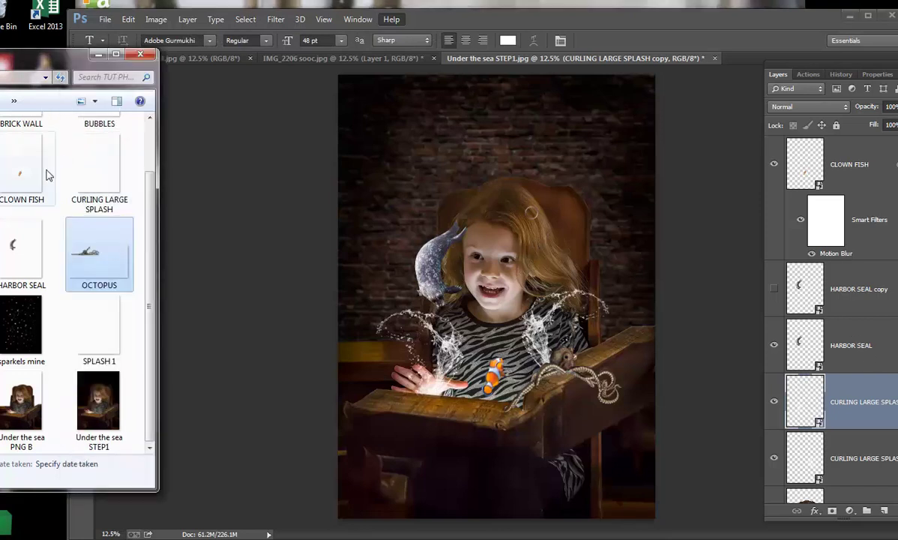
left_click(105, 338)
left_click_drag(105, 338, 426, 336)
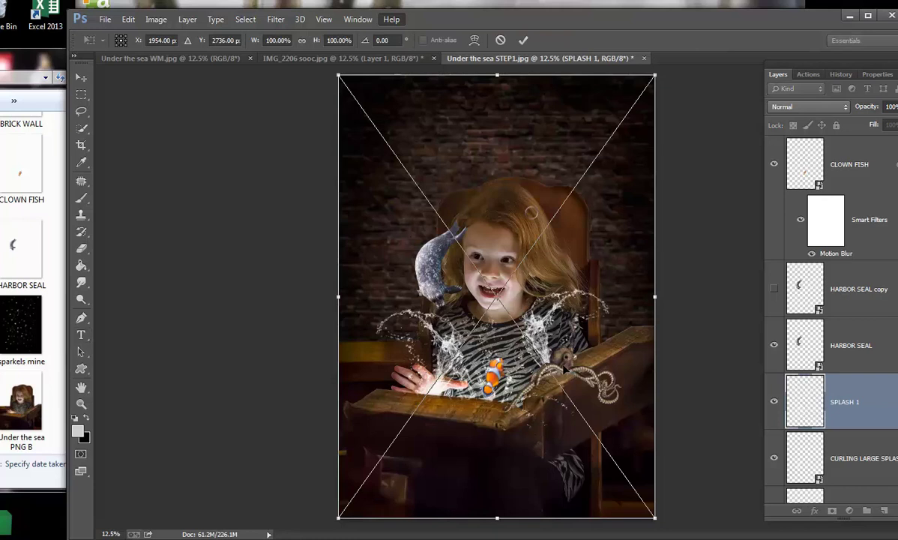
left_click(523, 41)
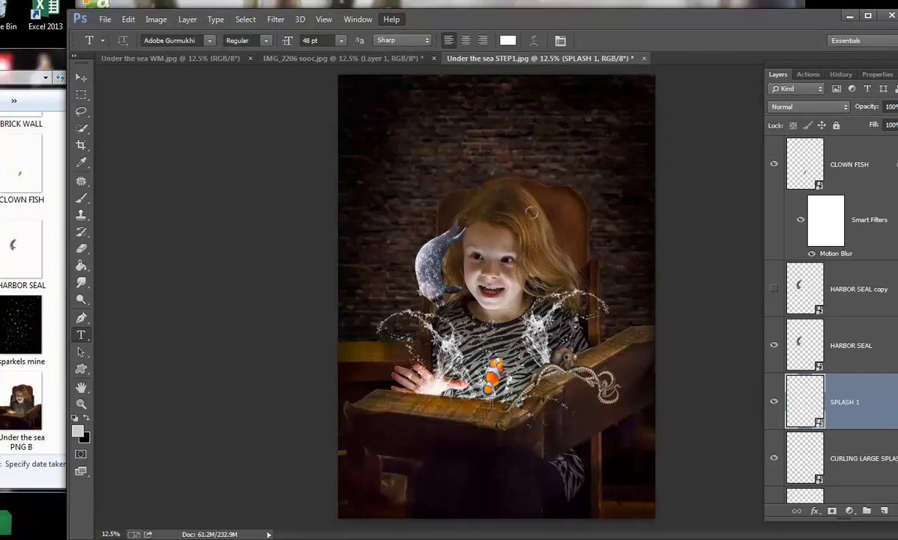
right_click(846, 362)
left_click(773, 23)
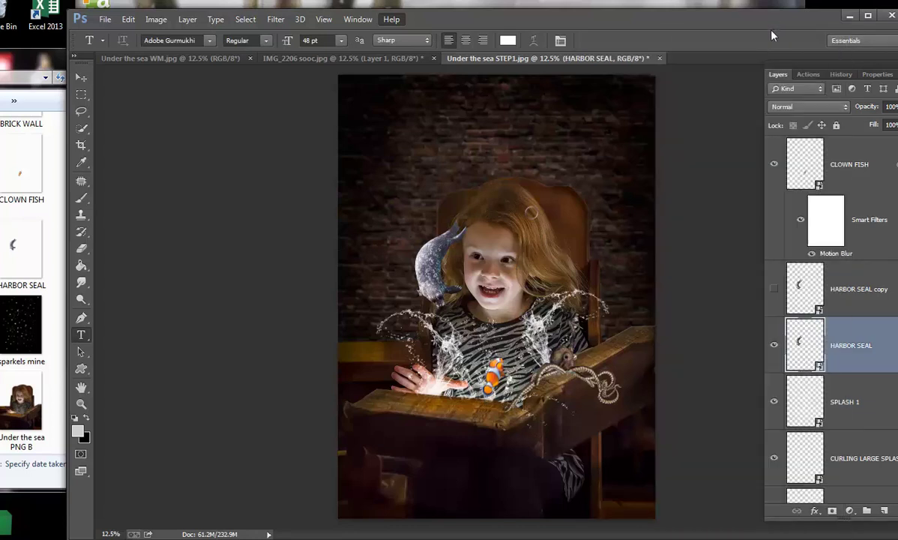
- Add a layer mask to HARBOR SEAL and set a soft round brush, 0% hardness, 174 px
left_click(831, 511)
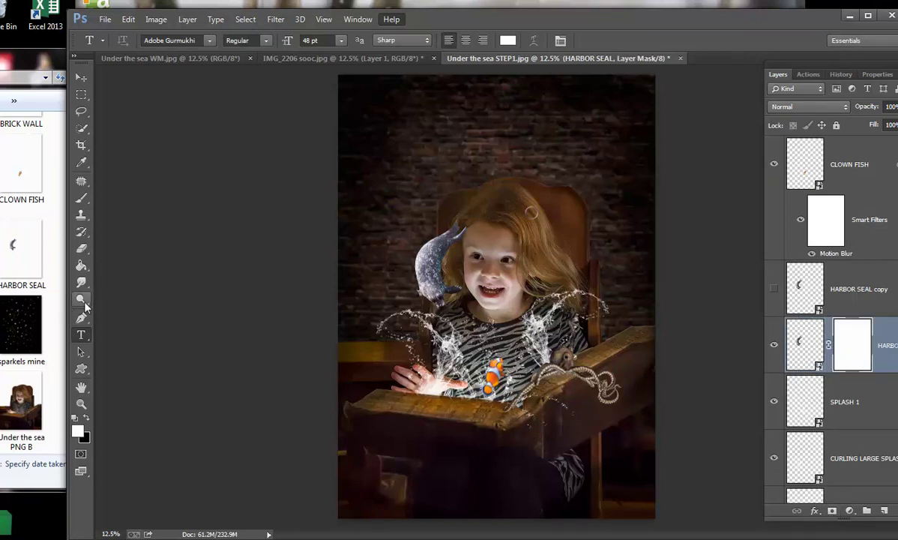
left_click(81, 197)
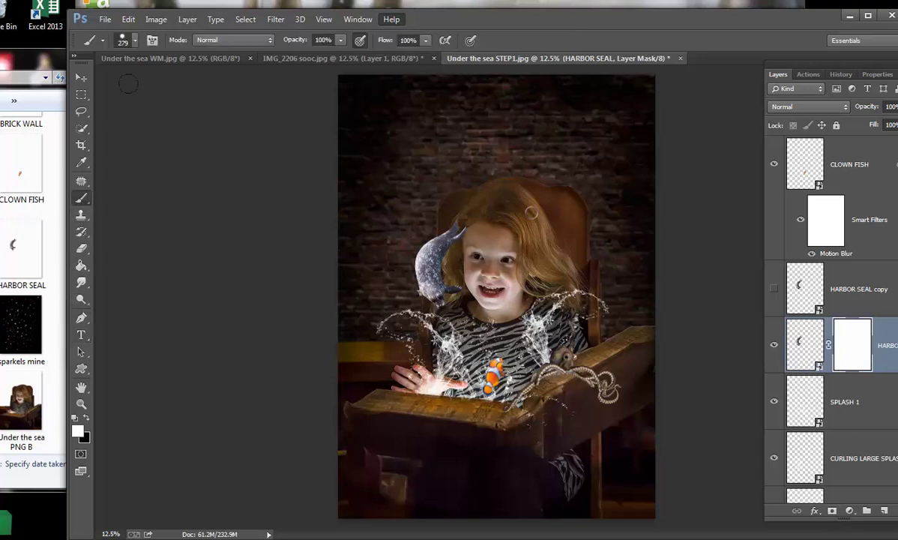
left_click(136, 44)
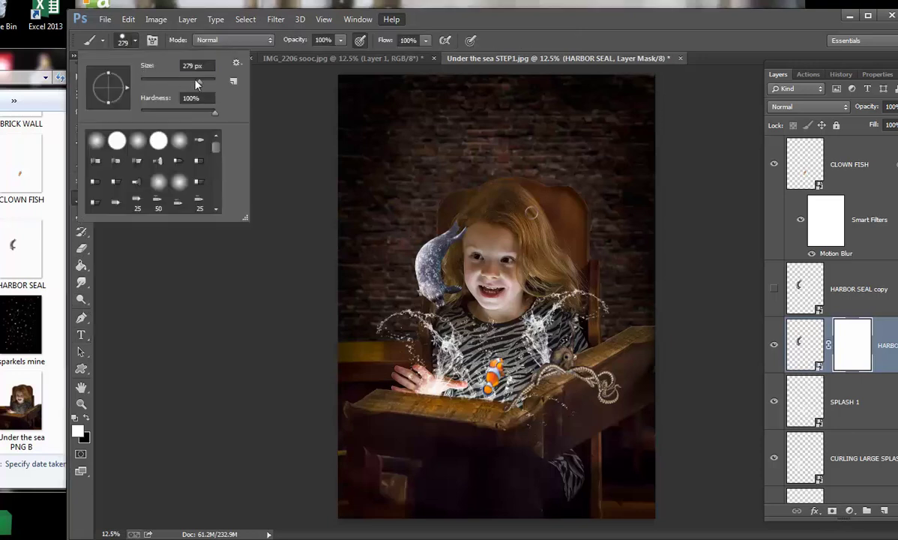
left_click_drag(197, 83, 178, 81)
left_click(138, 142)
left_click(340, 40)
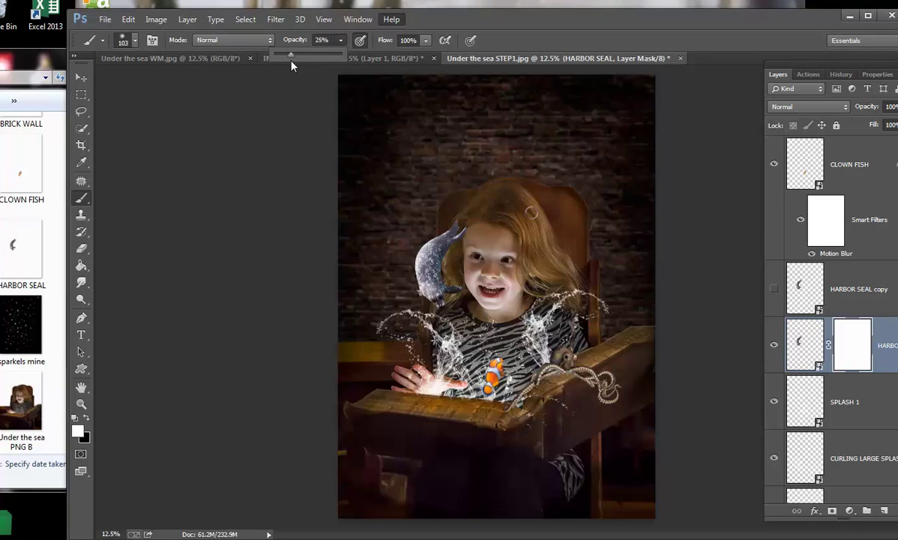
left_click(134, 41)
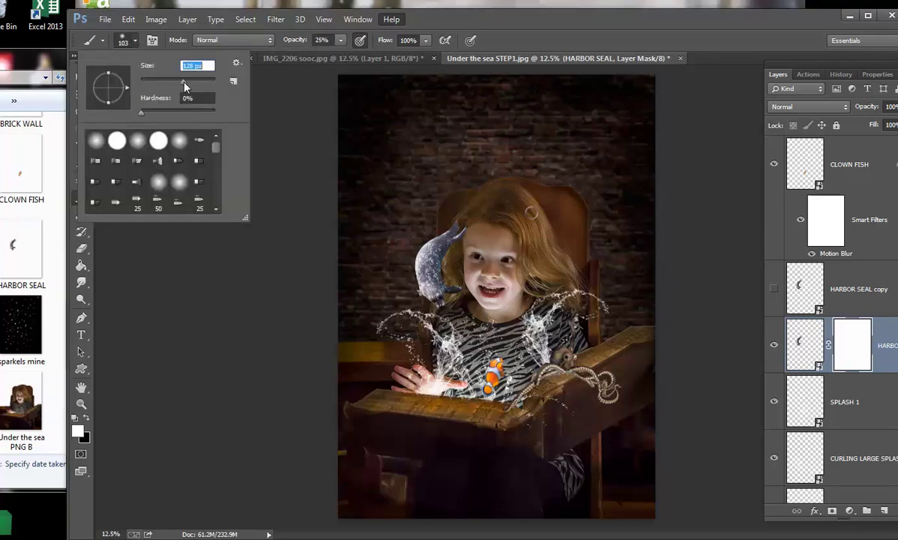
left_click_drag(187, 86, 192, 82)
left_click(459, 373)
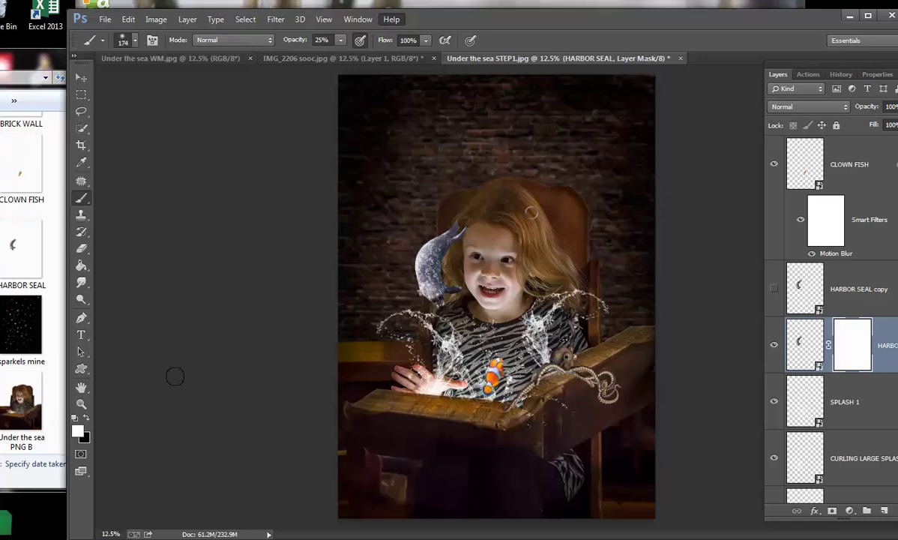
- Paint black on the seal's mask near the hand, then at 75% opacity over the splash
left_click(86, 416)
mouse_move(487, 393)
left_mouse_down()
mouse_move(465, 373)
mouse_move(476, 372)
mouse_move(460, 373)
mouse_move(488, 394)
mouse_move(454, 372)
mouse_move(472, 373)
mouse_move(462, 373)
mouse_move(482, 395)
mouse_move(447, 365)
mouse_move(458, 367)
left_mouse_up()
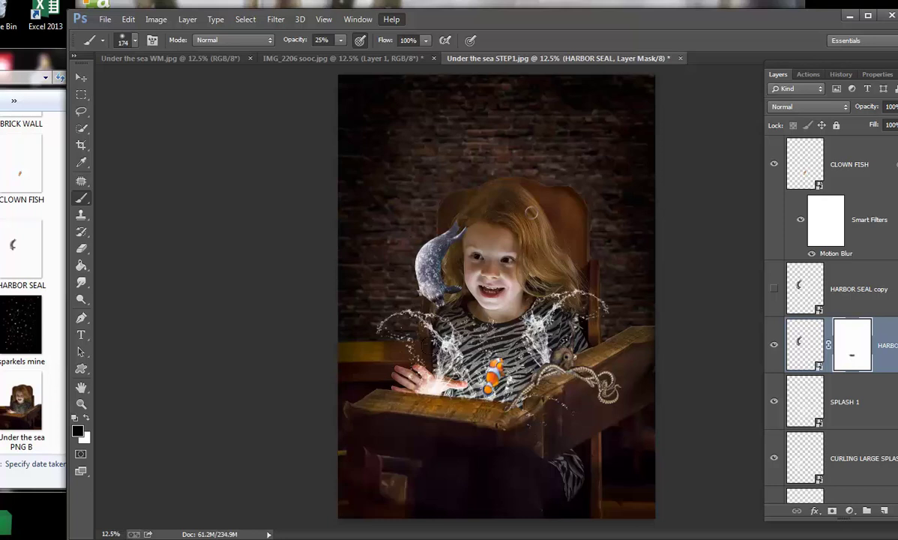
left_click(341, 40)
left_click_drag(337, 57, 380, 63)
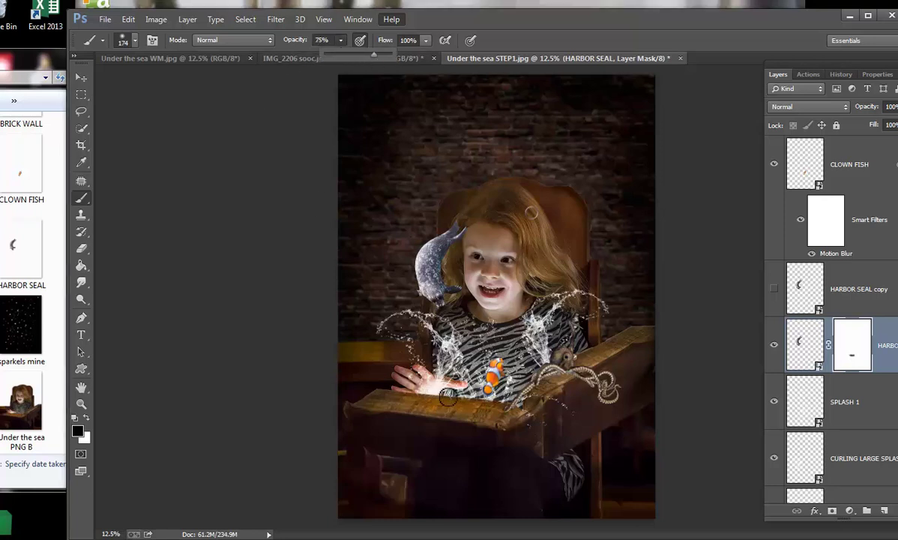
mouse_move(451, 368)
left_mouse_down()
mouse_move(465, 372)
mouse_move(385, 358)
left_mouse_up()
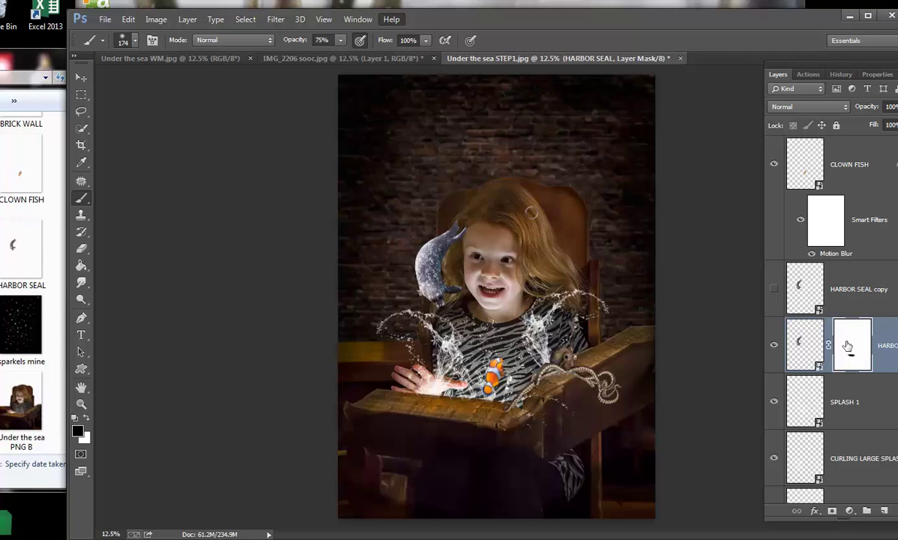
scroll(847, 434, "down", 3)
scroll(837, 365, "up", 5)
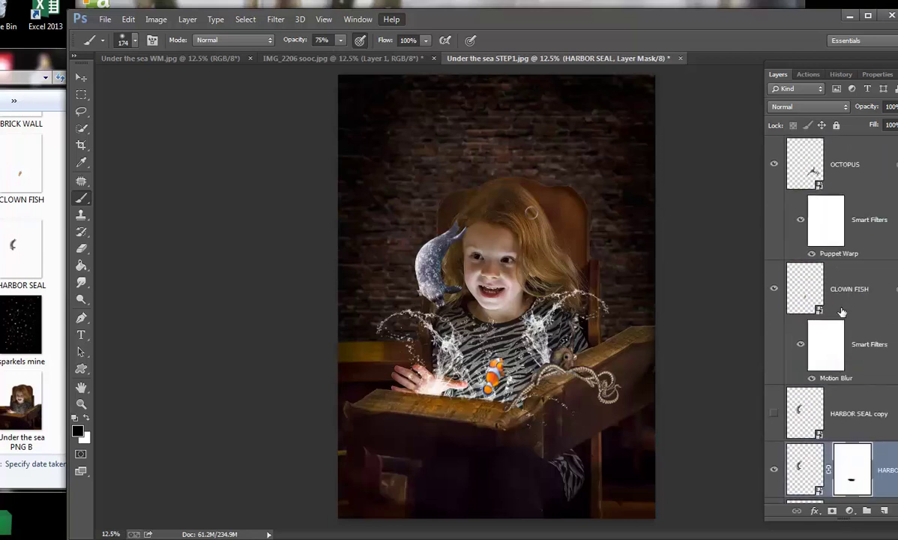
- Add a mask to CLOWN FISH, paint part of the fish out, then set brush opacity 26%
left_click(845, 292)
key("x")
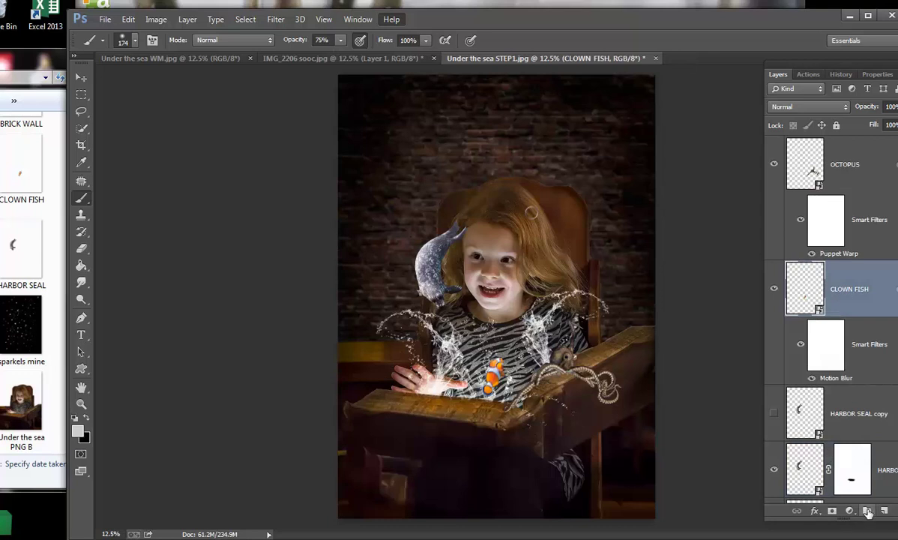
left_click(832, 510)
key("x")
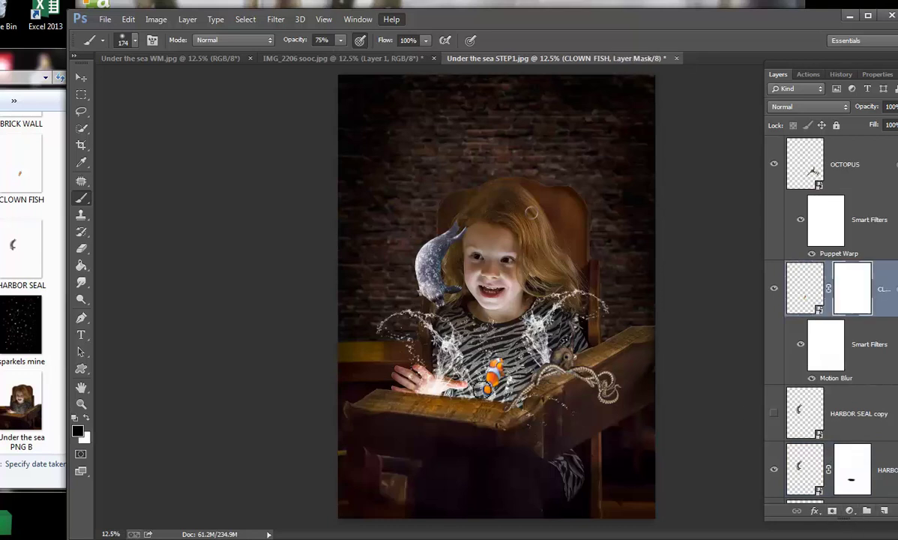
left_click_drag(455, 366, 480, 379)
left_click(339, 41)
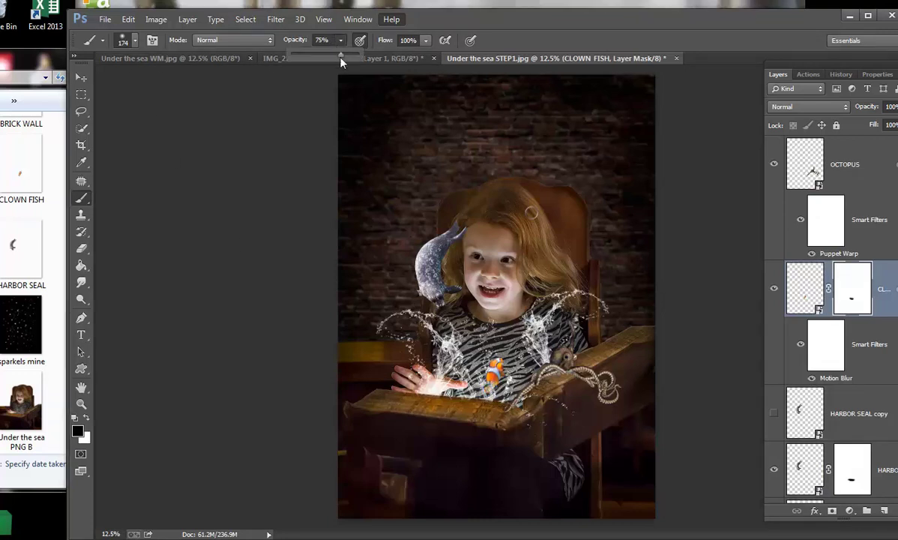
left_click_drag(341, 62, 309, 60)
left_click(87, 417)
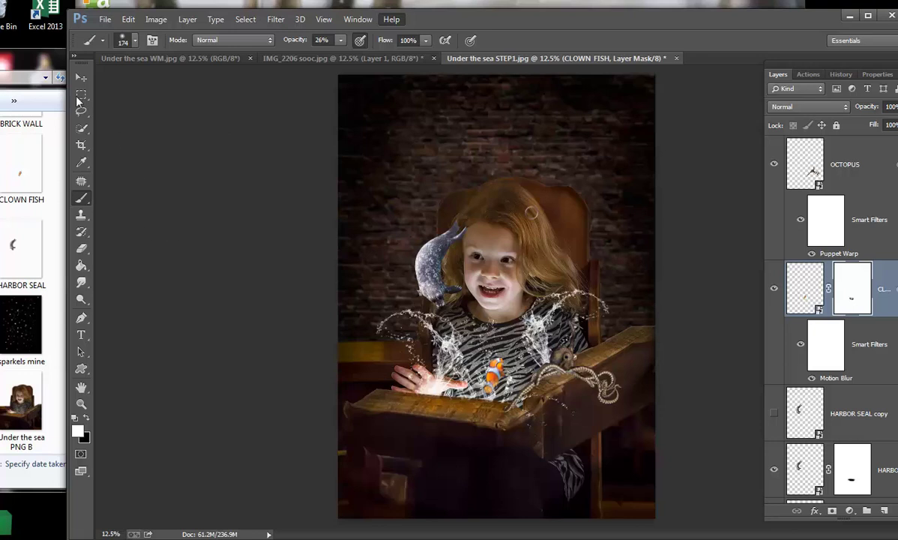
- Place the sparkels mine image, move its layer to the top and set it to Screen
left_click(47, 64)
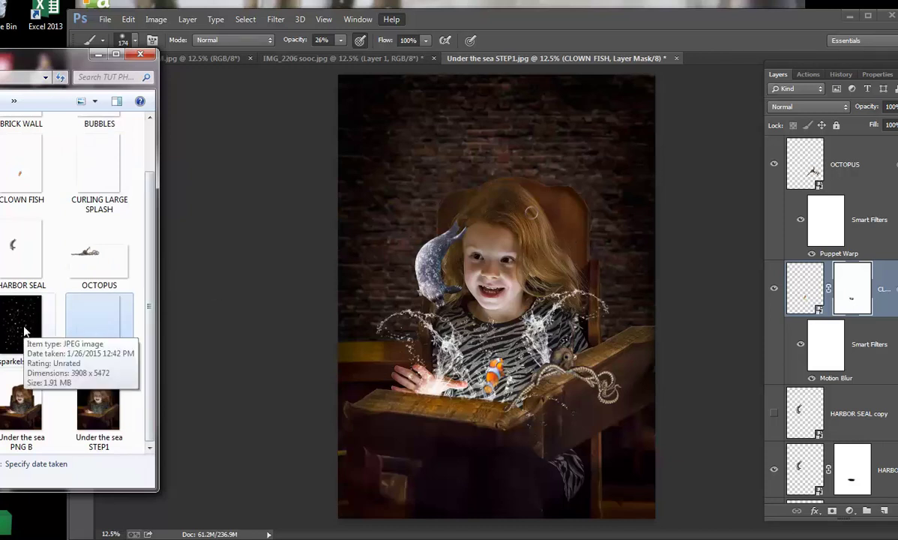
left_click_drag(25, 330, 491, 284)
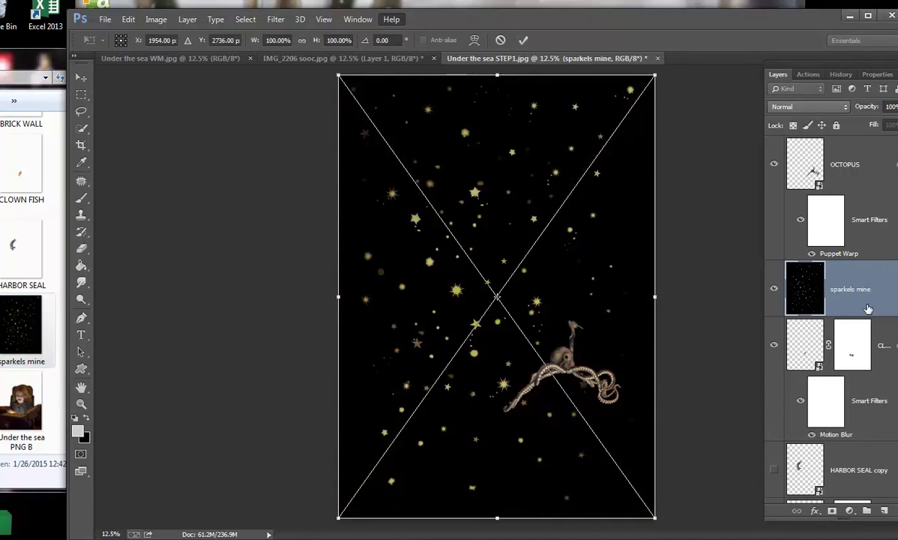
left_click(523, 39)
mouse_move(830, 278)
left_mouse_down()
mouse_move(877, 197)
mouse_move(812, 147)
left_mouse_up()
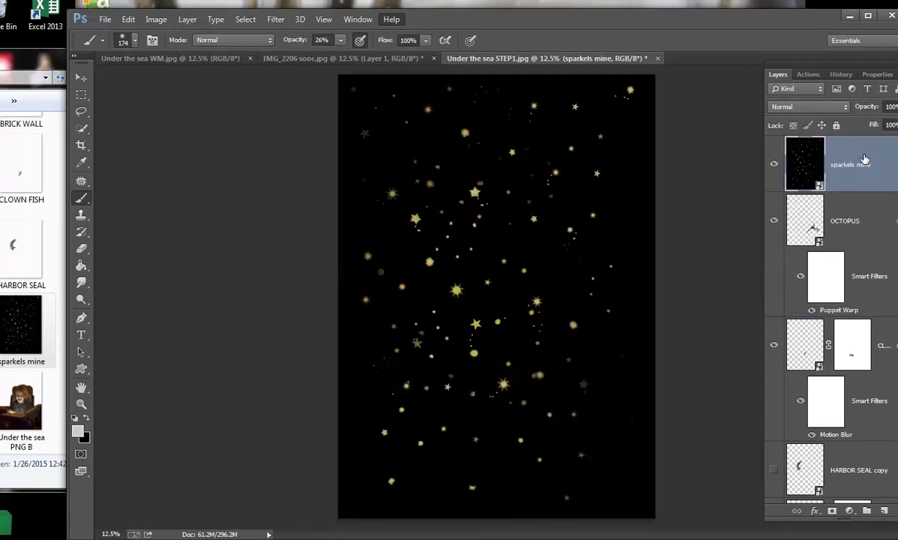
left_click(795, 107)
left_click(777, 225)
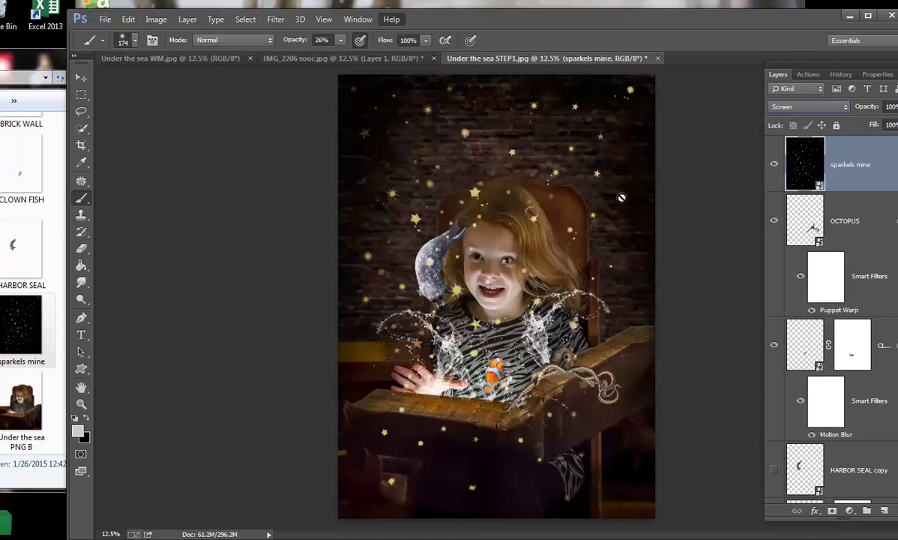
- Group and then ungroup the sparkels mine layer, and add a layer mask to it
left_click(867, 510)
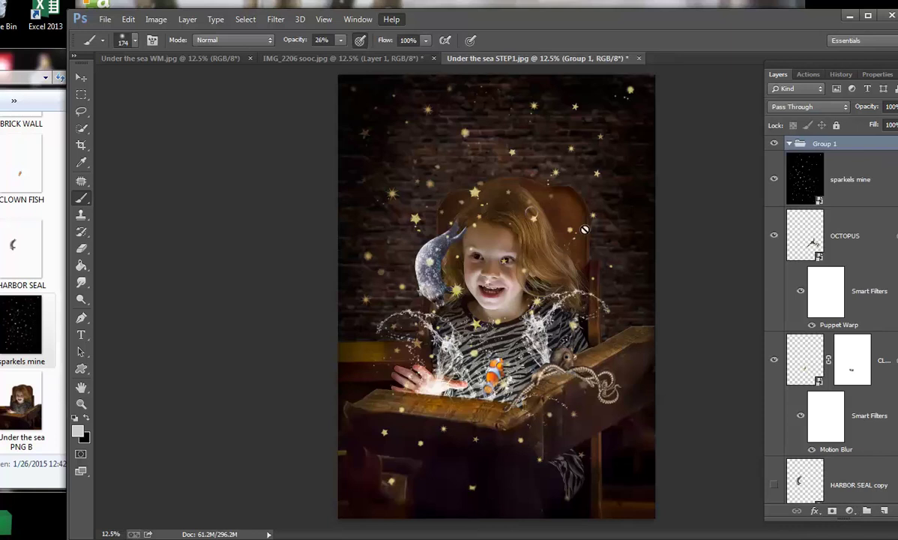
left_click(806, 176)
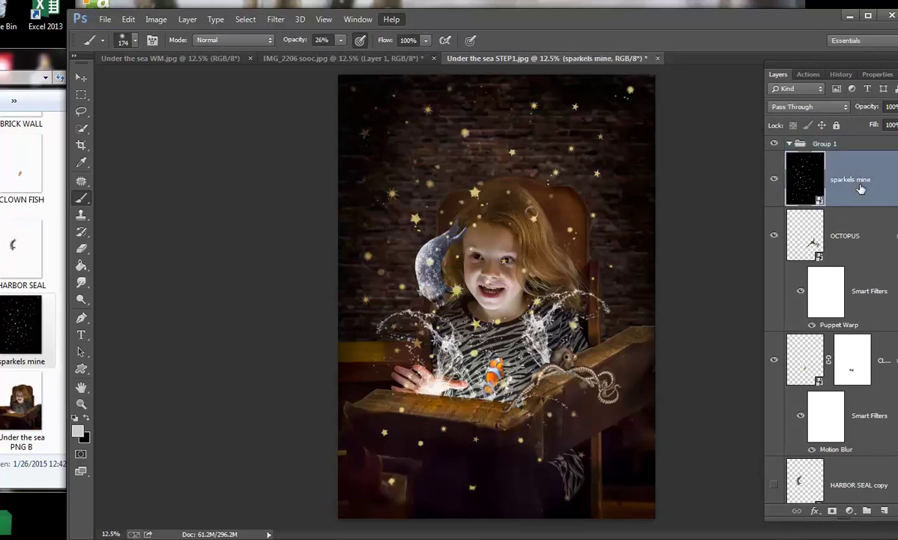
right_click(848, 148)
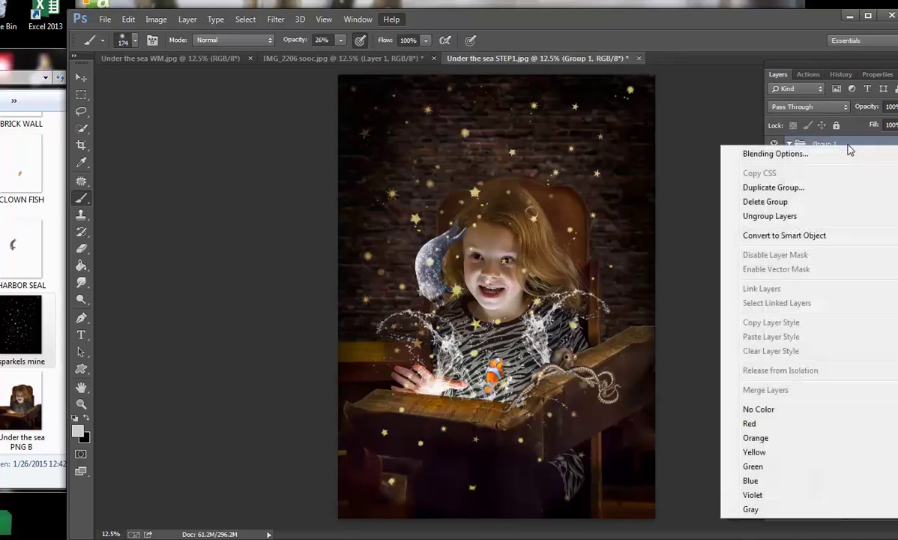
left_click(760, 201)
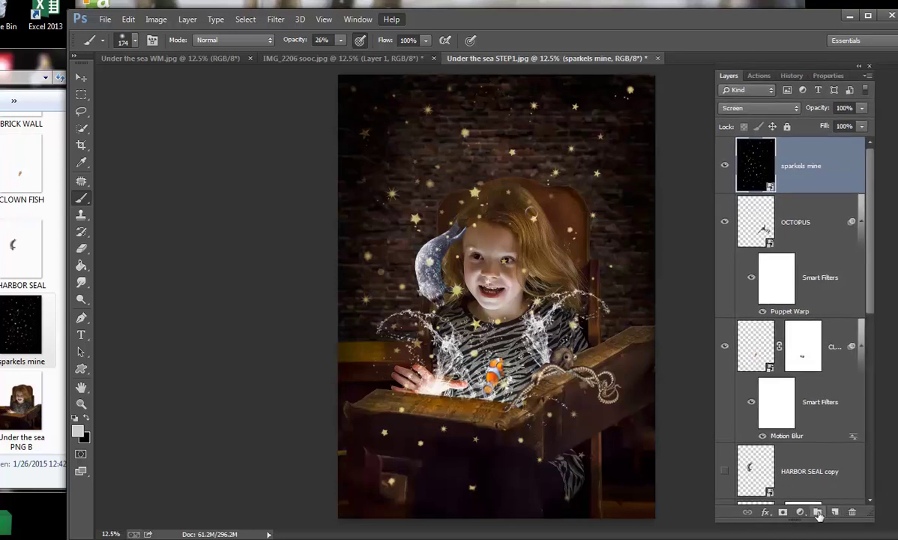
left_click(783, 512)
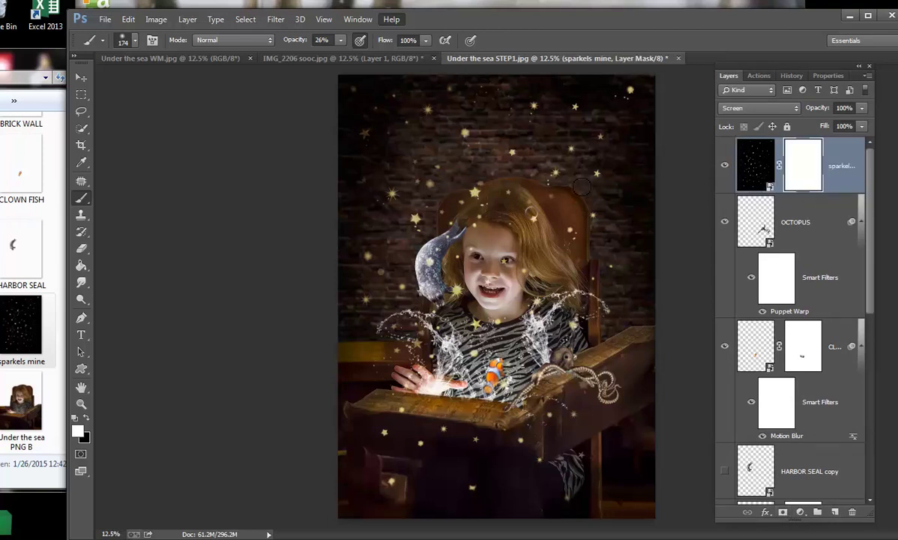
- Try a Motion Blur on the sparkels mask, adjusting angle and distance, then cancel it
left_click(274, 21)
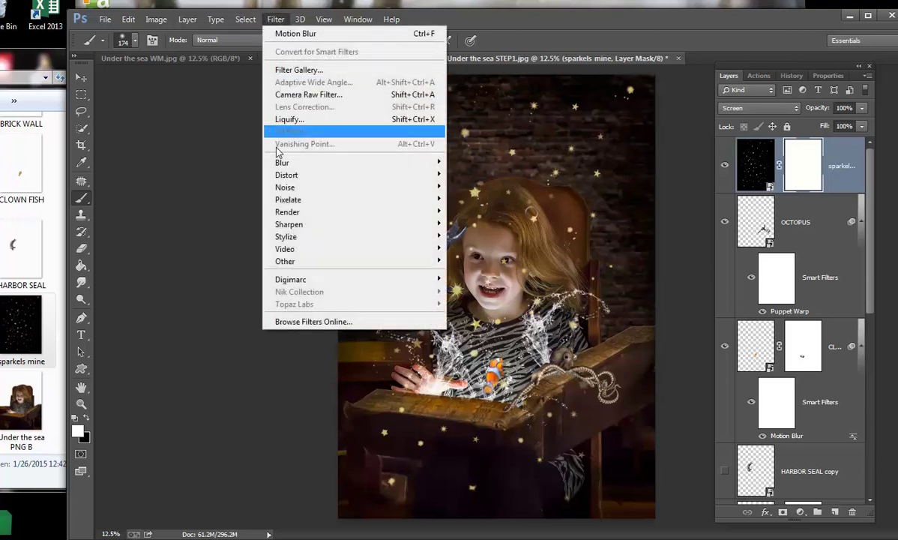
mouse_move(280, 163)
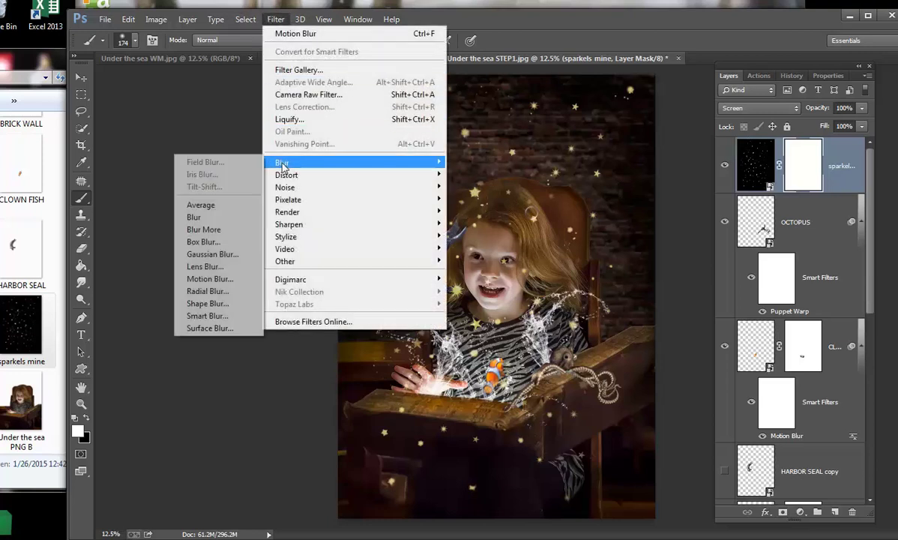
left_click(198, 281)
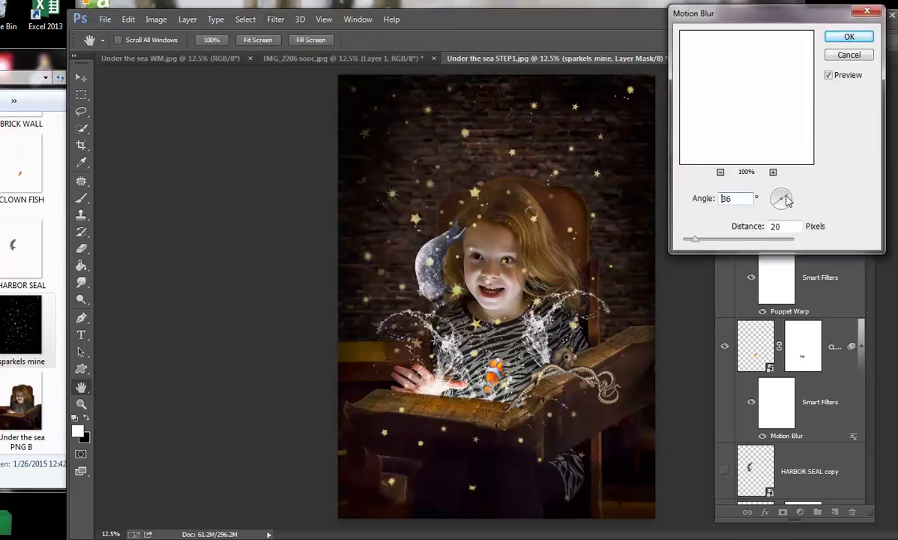
left_click_drag(787, 199, 782, 194)
mouse_move(695, 242)
left_mouse_down()
mouse_move(729, 241)
mouse_move(707, 242)
left_mouse_up()
key("Tab")
left_click(848, 56)
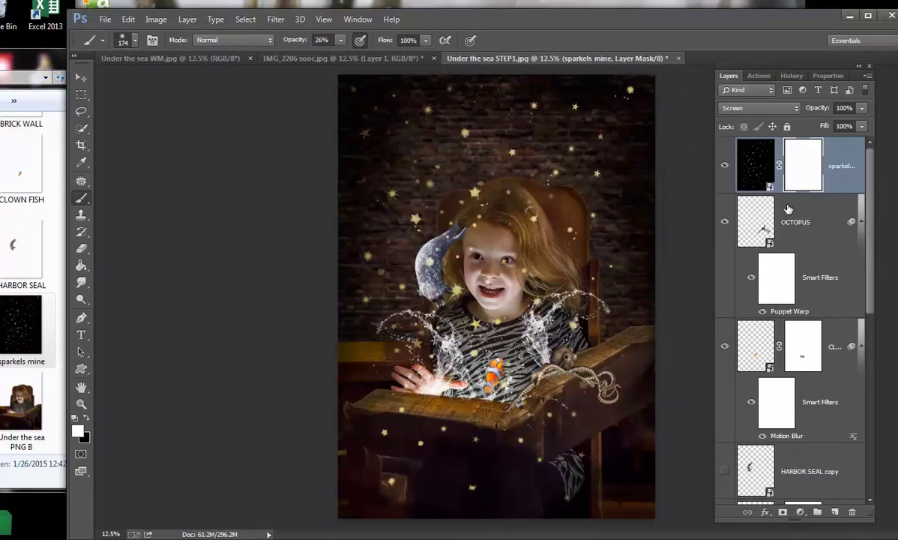
- Apply Motion Blur at angle 67 and distance 23 pixels to the sparkels mine image
left_click(755, 178)
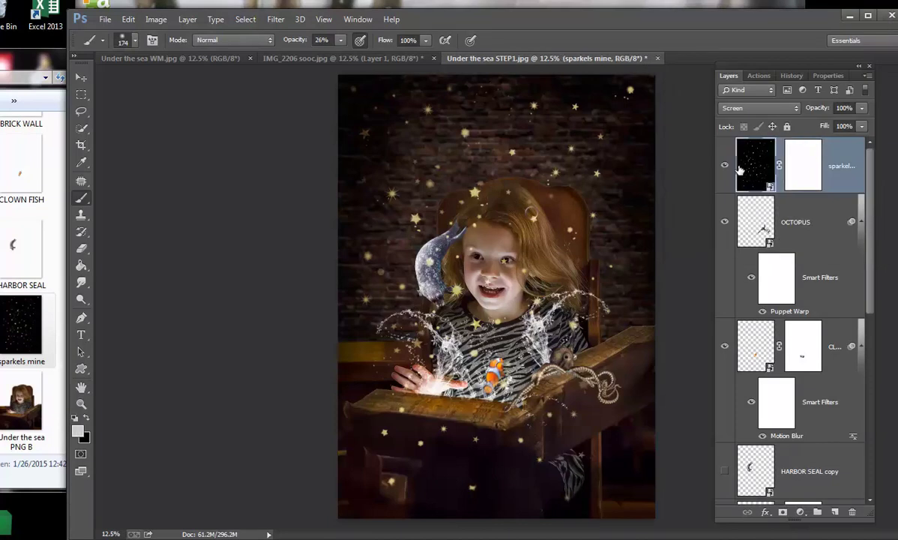
left_click(275, 19)
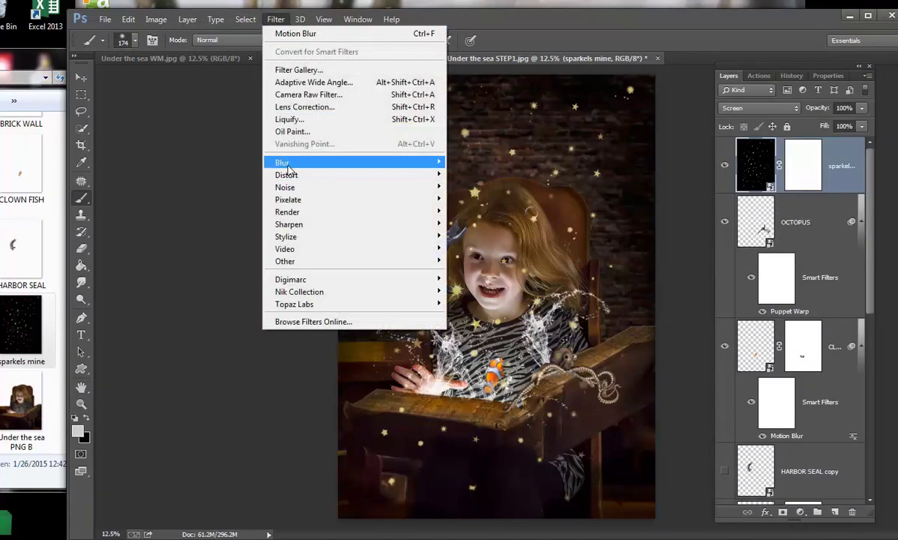
mouse_move(271, 161)
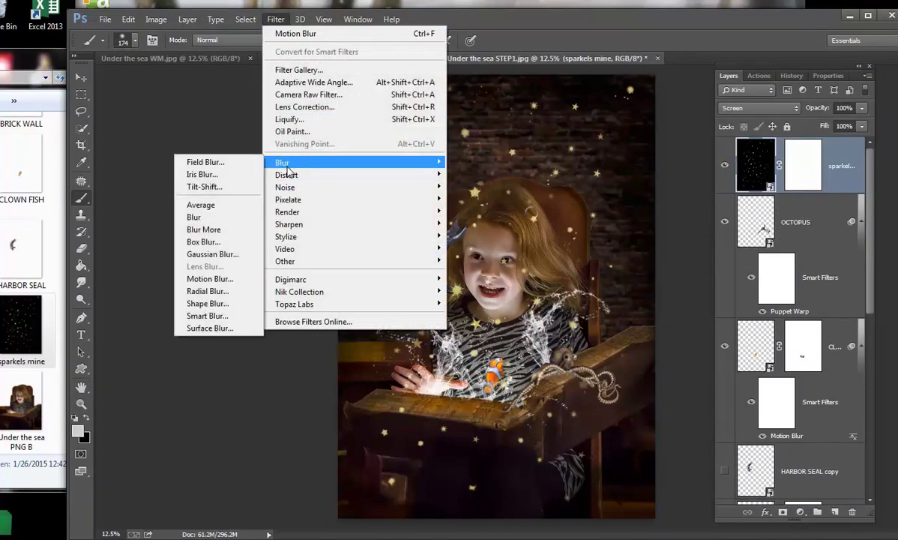
left_click(217, 279)
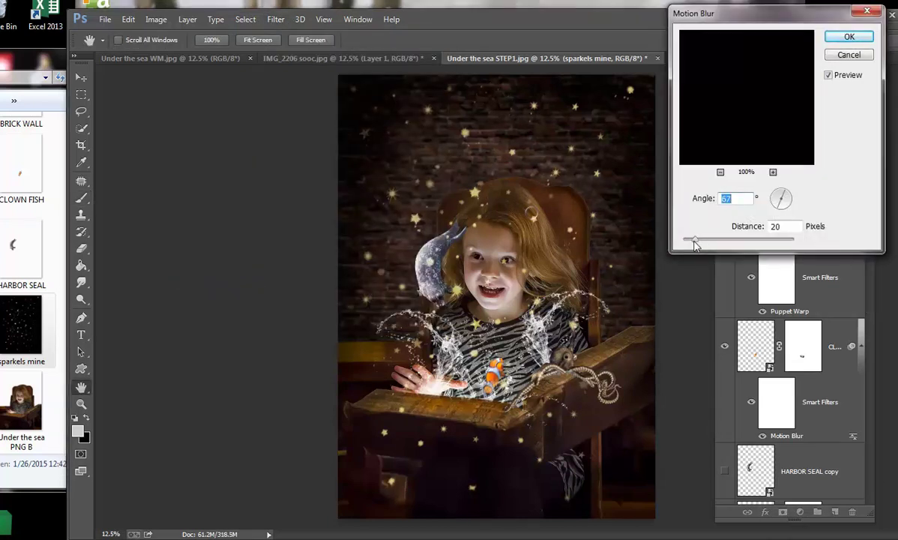
mouse_move(695, 244)
left_mouse_down()
mouse_move(734, 242)
mouse_move(635, 227)
mouse_move(697, 243)
left_mouse_up()
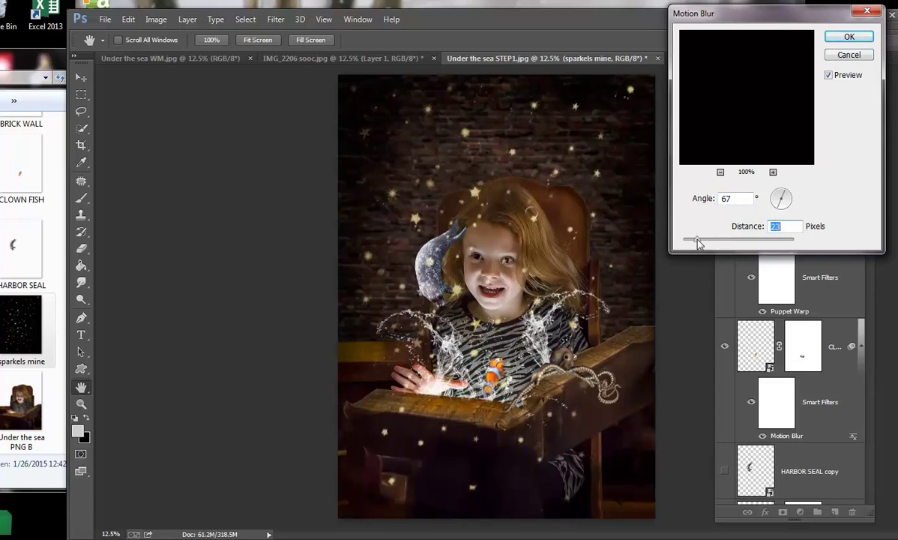
left_click(830, 75)
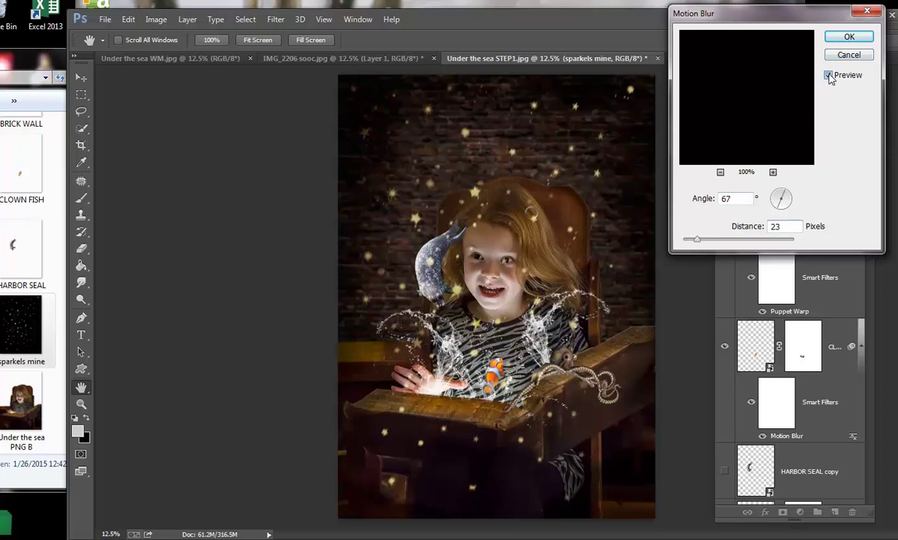
left_click(846, 38)
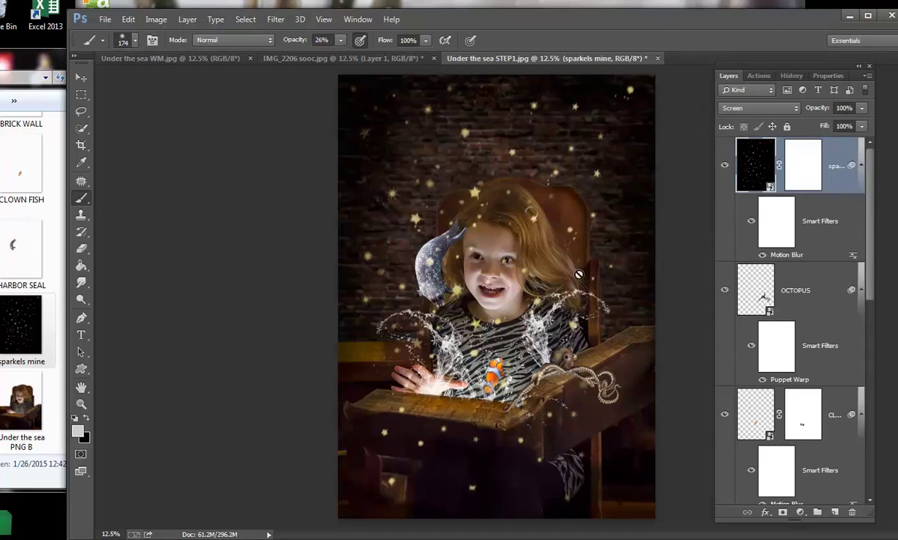
- Hide the sparkles layer and place BUBBLES.png onto the composite
left_click(725, 168)
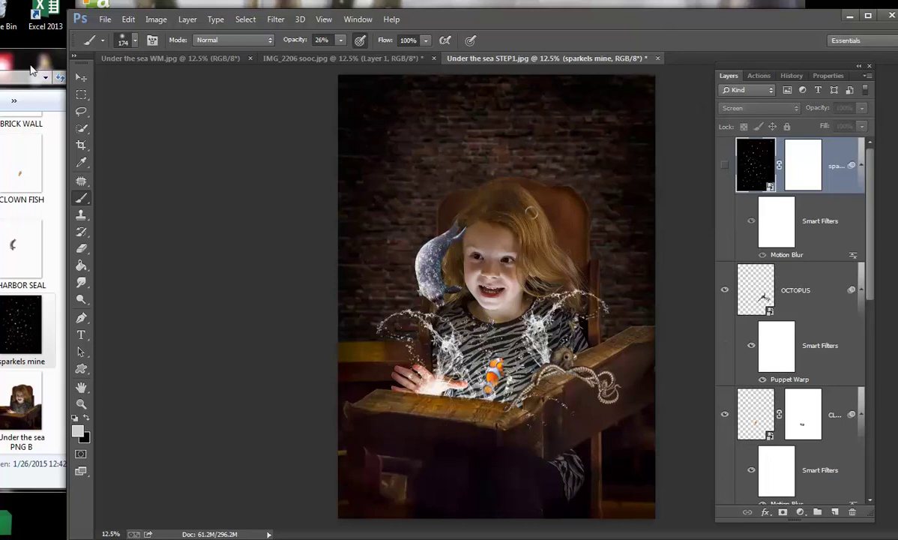
left_click_drag(32, 69, 116, 82)
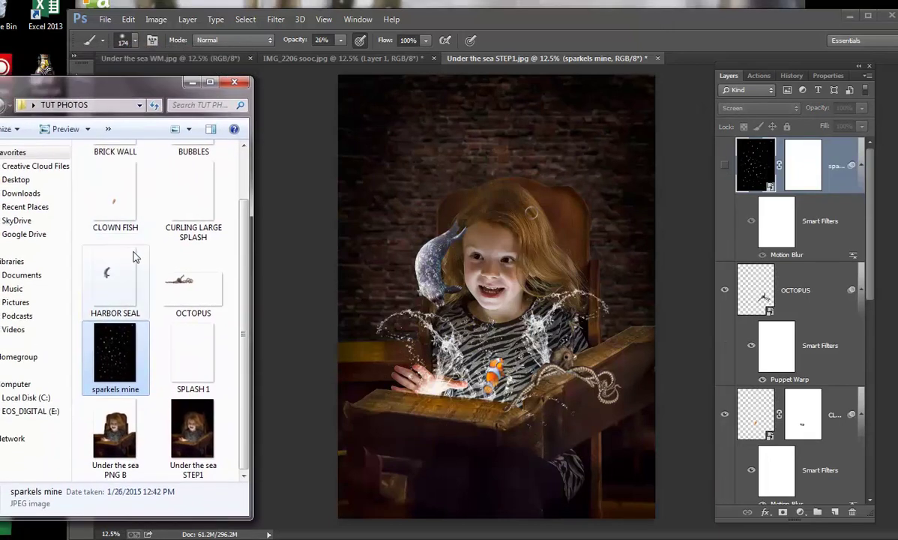
scroll(135, 263, "up", 1)
left_click_drag(190, 176, 504, 331)
left_click(522, 41)
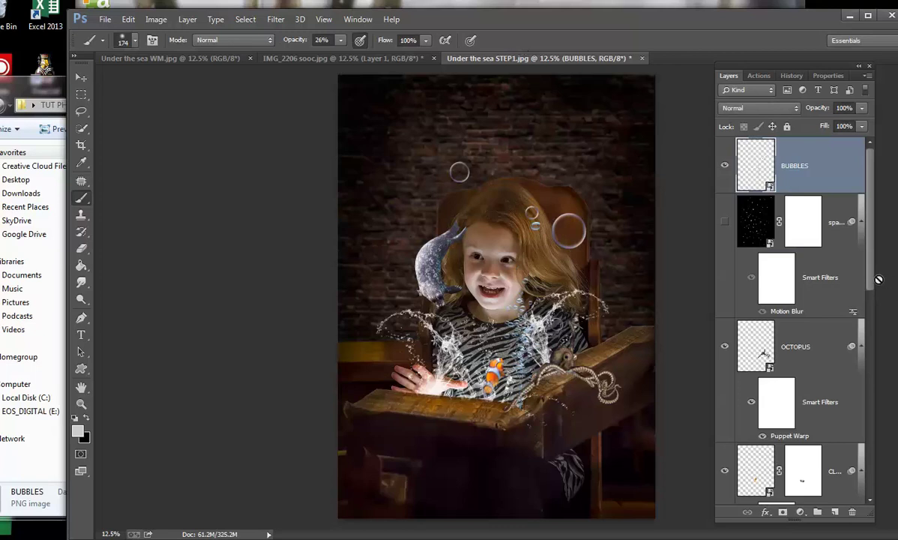
- Select the Under the sea PNG B layer in the Layers panel
left_click_drag(868, 286, 873, 462)
scroll(772, 448, "down", 1)
left_click(750, 426)
- Set up the Dodge Tool with Midtones range and 14% exposure
left_click_drag(86, 303, 114, 286)
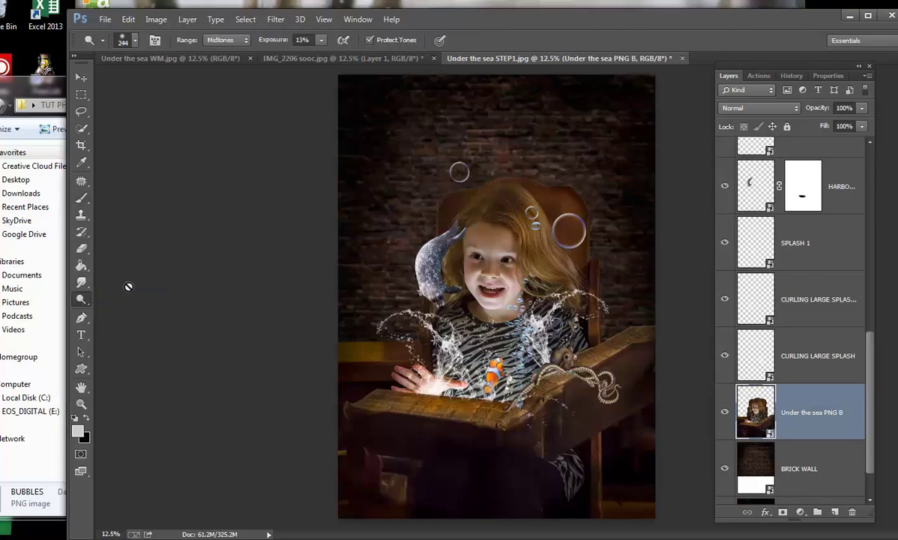
left_click(229, 44)
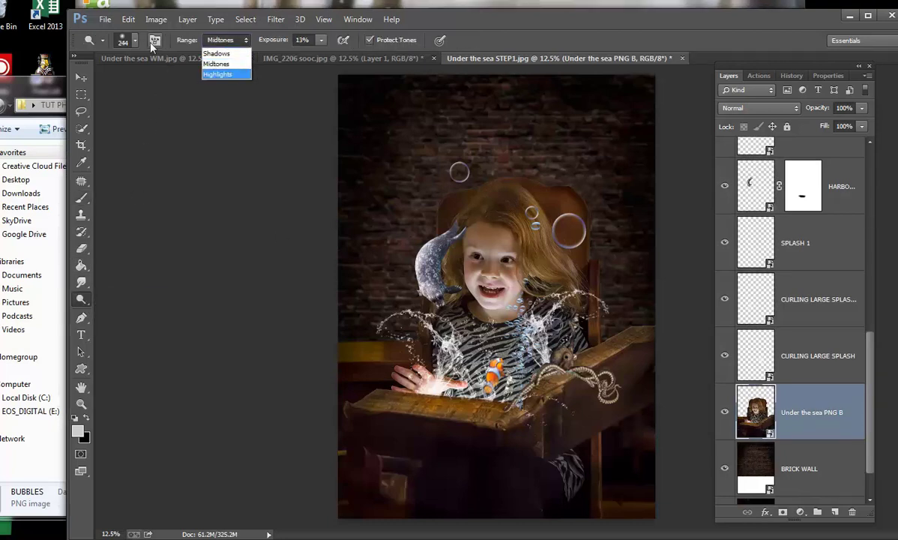
left_click(318, 42)
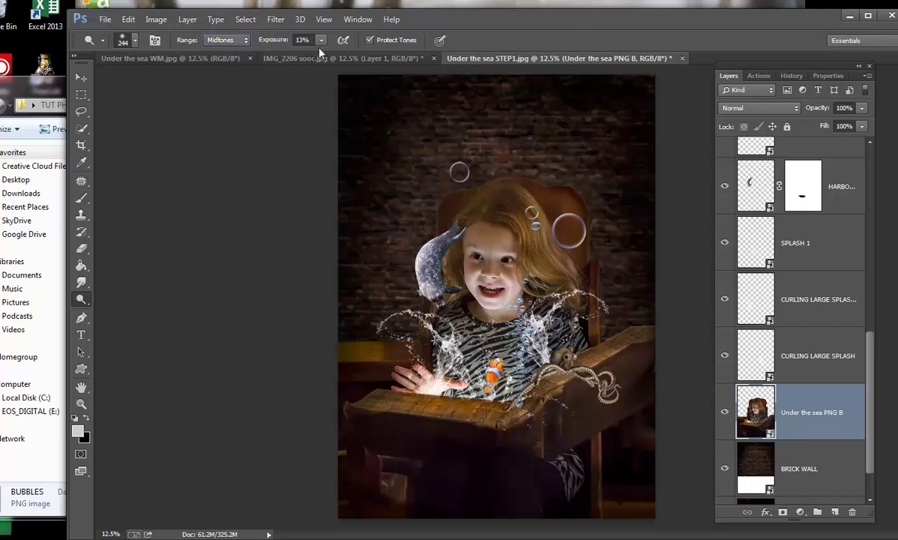
left_click(321, 40)
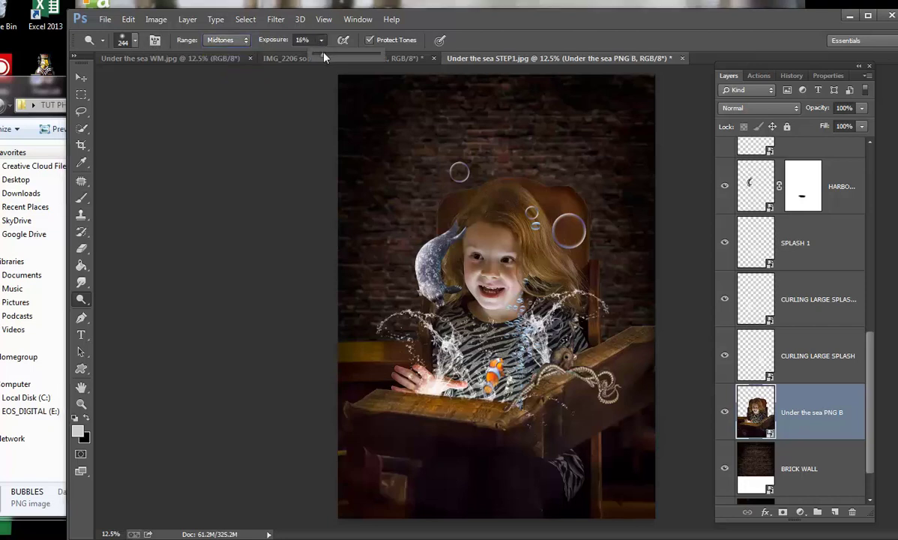
left_click_drag(324, 57, 322, 57)
left_click(135, 41)
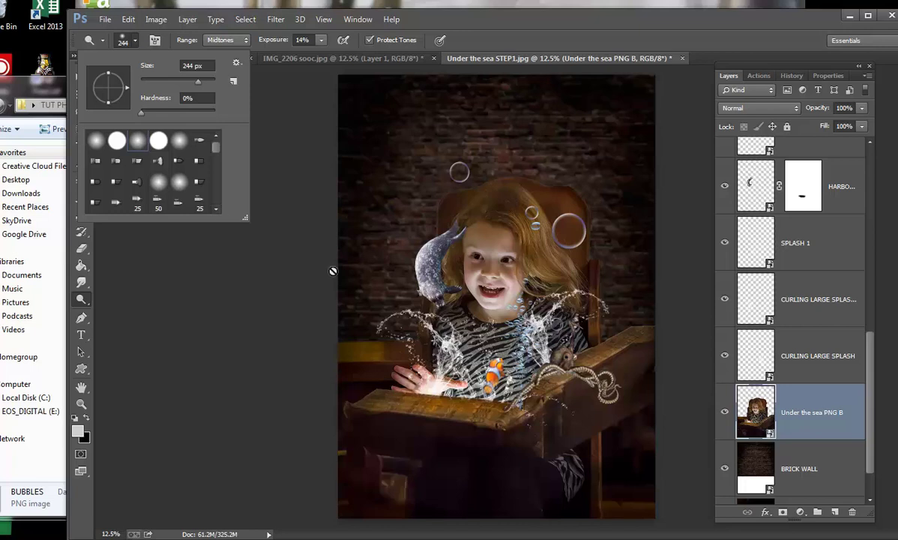
left_click(701, 397)
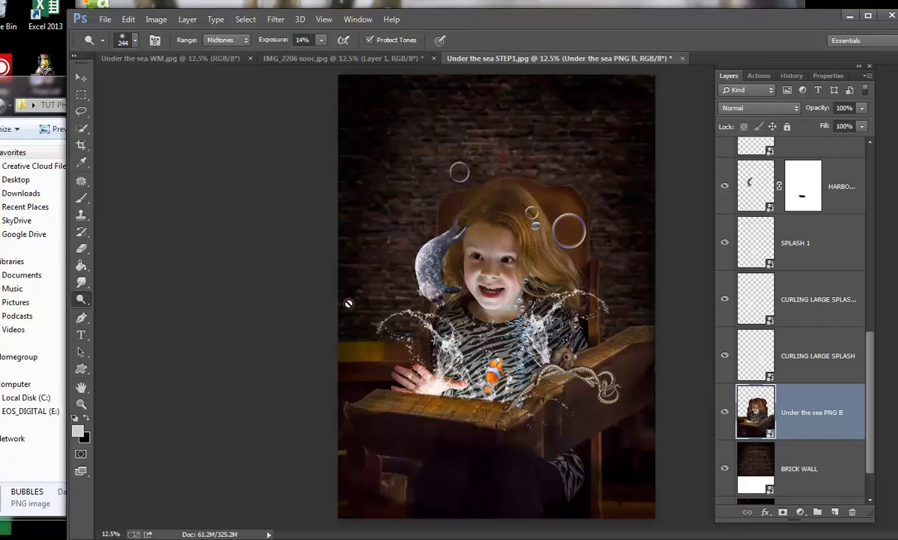
- Rasterize the Under the sea PNG B layer and dodge the book's top edge and glow
left_click(441, 410)
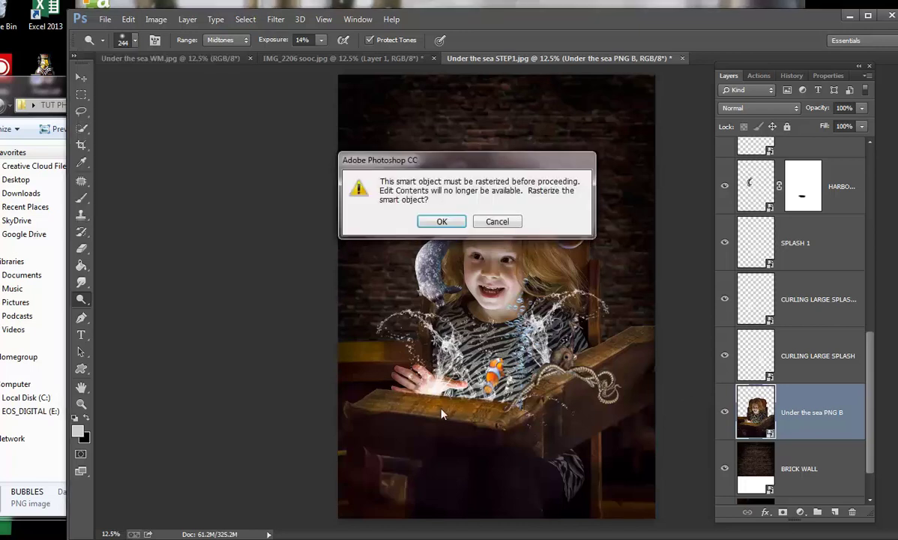
left_click(439, 223)
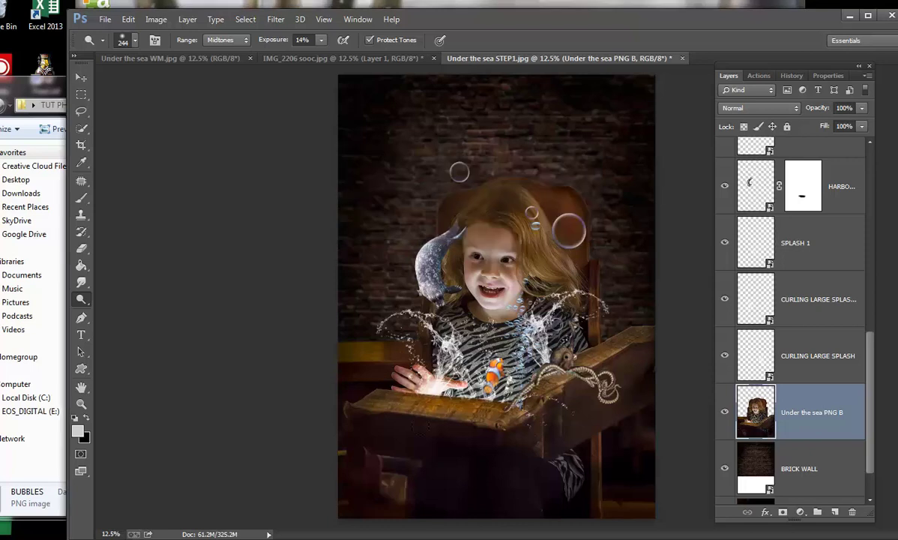
mouse_move(386, 405)
left_mouse_down()
mouse_move(476, 418)
mouse_move(374, 407)
mouse_move(415, 387)
mouse_move(476, 392)
mouse_move(369, 381)
mouse_move(509, 371)
mouse_move(591, 314)
mouse_move(516, 376)
left_mouse_up()
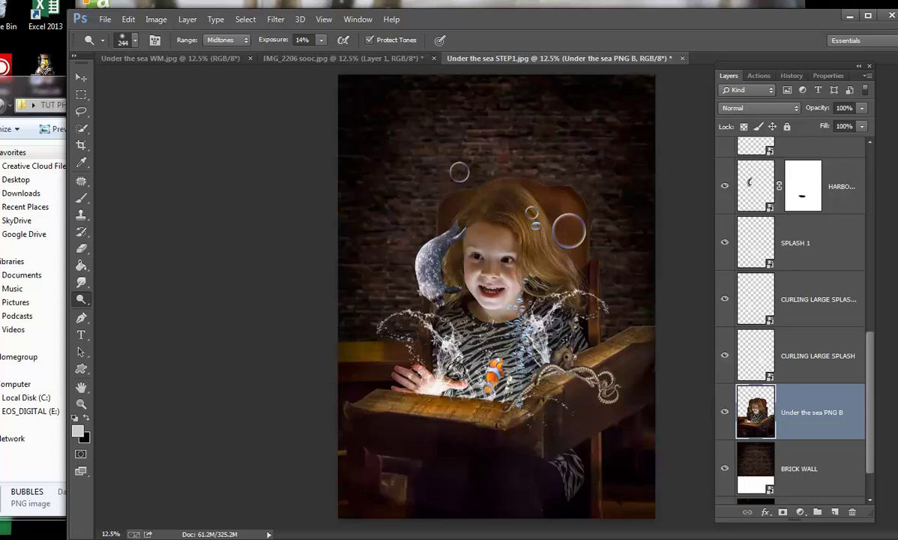
- Flatten all layers into one Background, discarding hidden layers, and show the Actions list
right_click(816, 459)
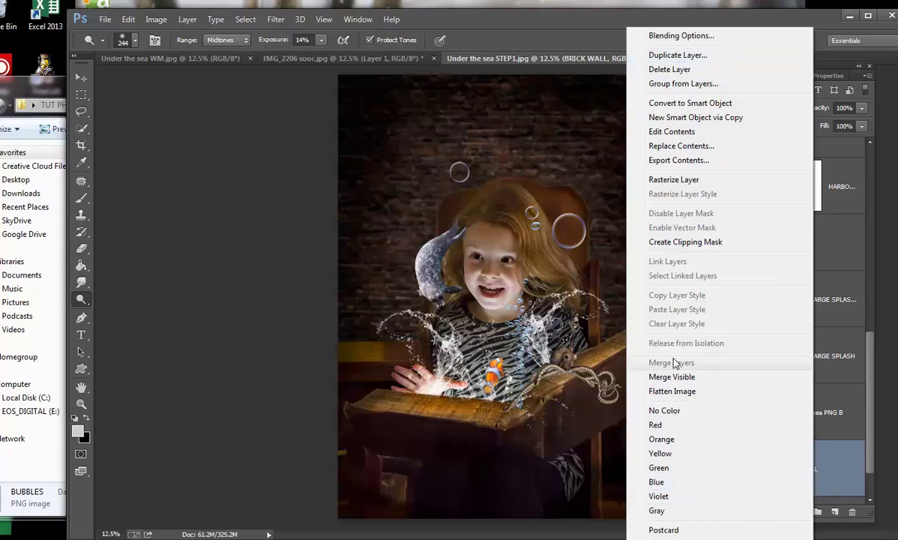
left_click(670, 392)
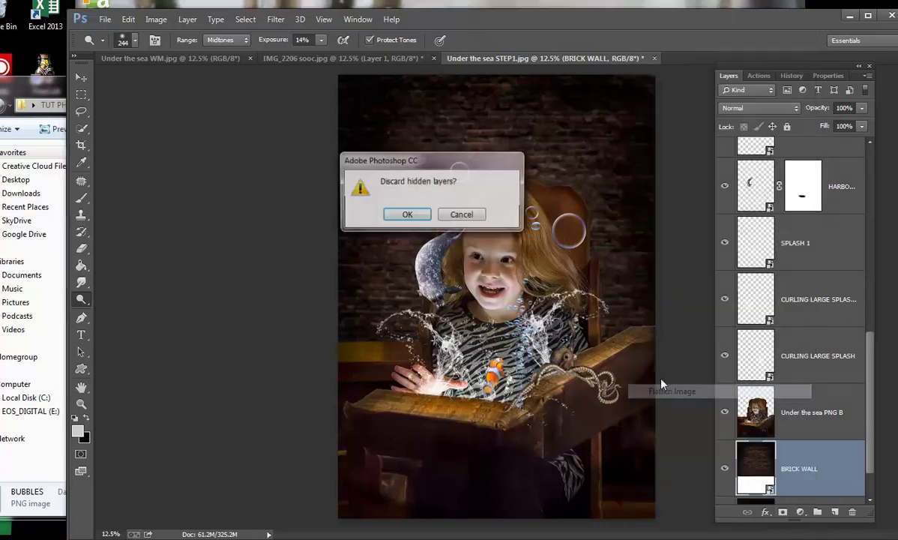
left_click(405, 214)
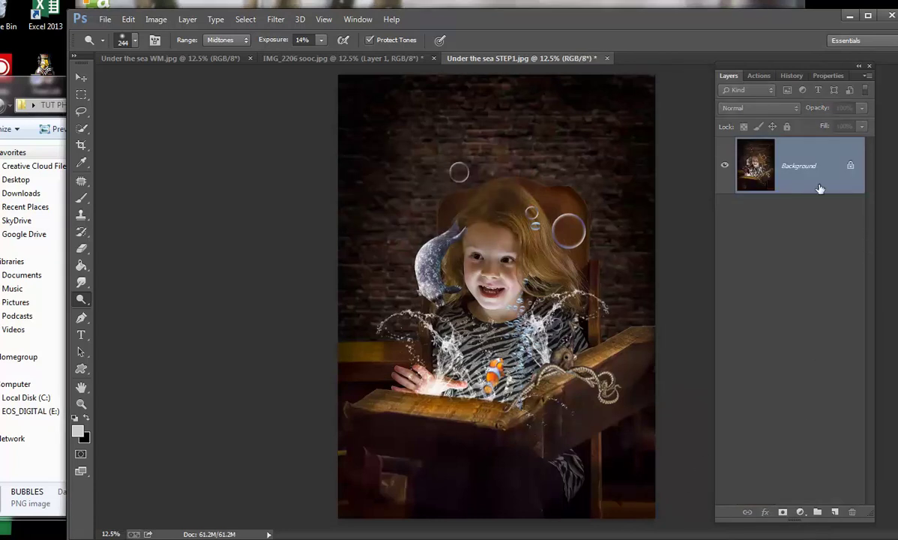
left_click(761, 76)
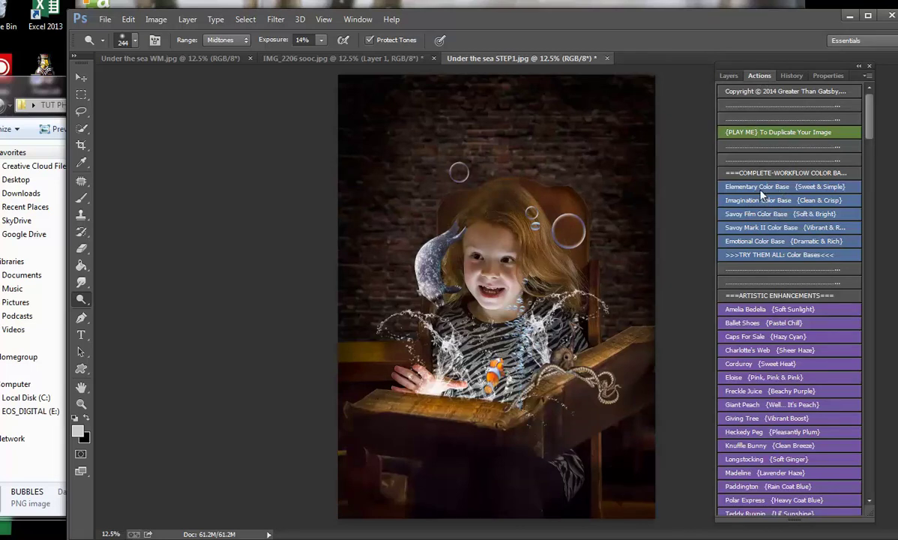
- Run the Emotional Color Base action and lower its group opacity to 52%
left_click(748, 243)
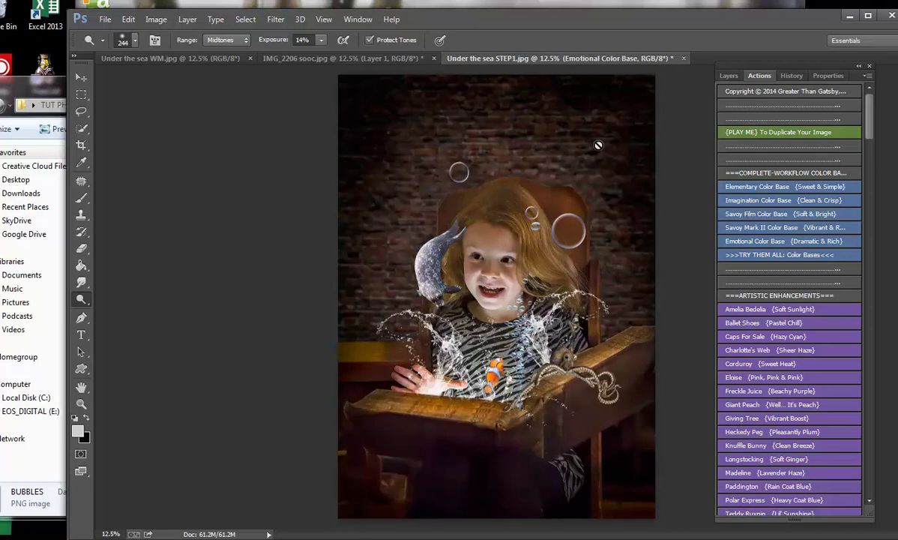
left_click(727, 77)
left_click(862, 108)
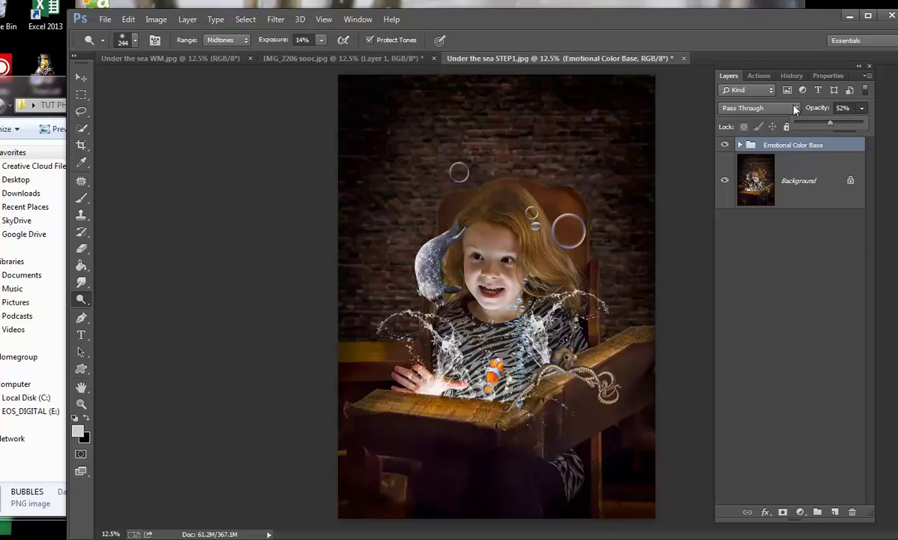
- Play the Freckle Juice action and expand its group to show the adjustment layers
left_click(758, 76)
scroll(746, 356, "down", 5)
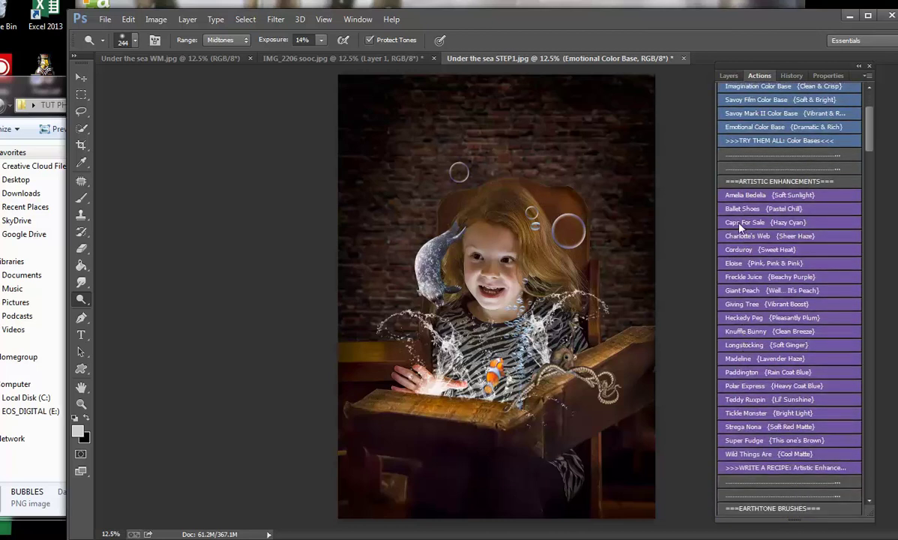
left_click(739, 278)
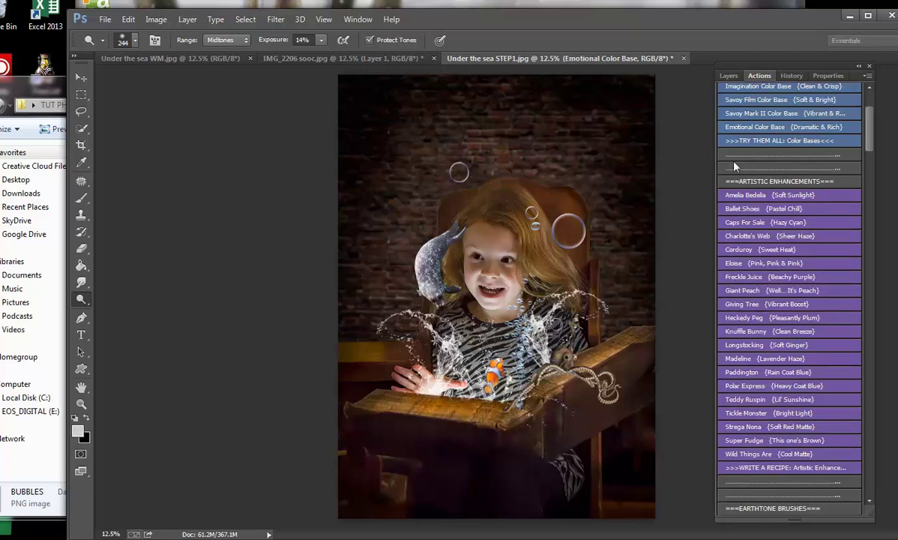
left_click(728, 76)
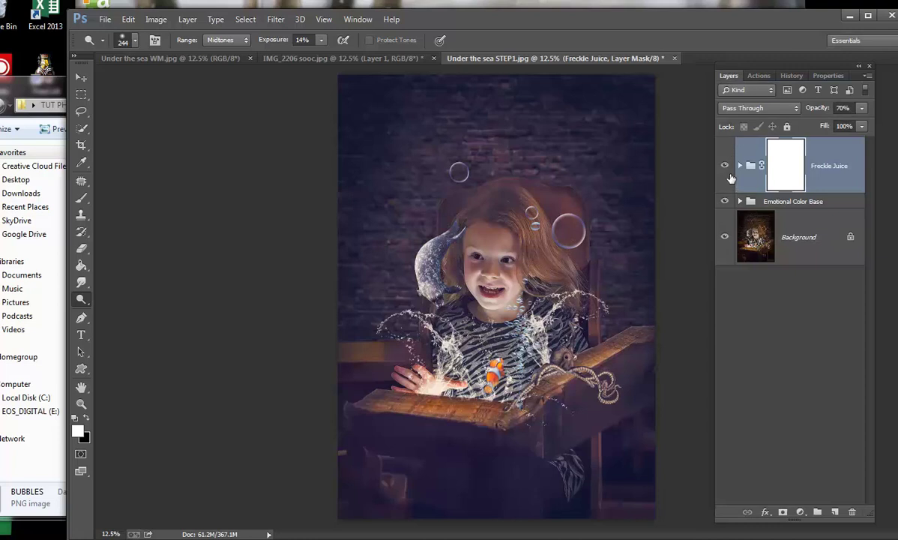
left_click(740, 165)
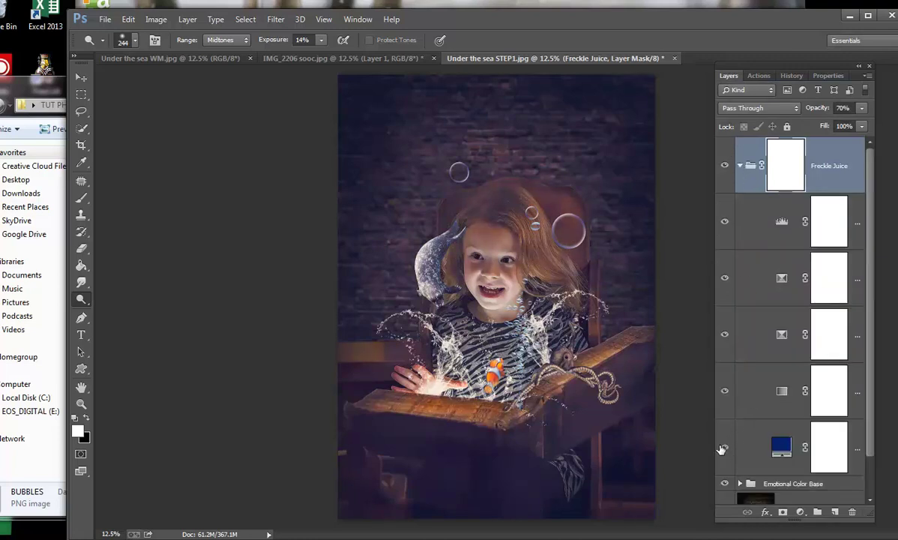
- Hide the blue fill and a second Freckle Juice adjustment, comparing other toggles
left_click(723, 448)
left_click(725, 222)
left_click(725, 222)
left_click(724, 222)
left_click(724, 222)
left_click(724, 279)
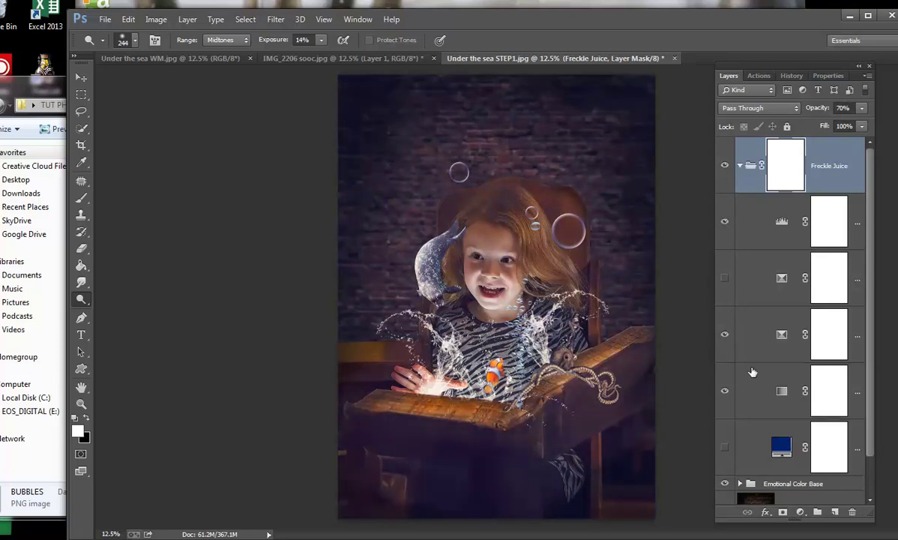
left_click(724, 335)
left_click(724, 336)
- Lower the Juice Contrast layer's opacity to 40%
left_click(746, 335)
left_click(862, 107)
left_click_drag(851, 127, 832, 130)
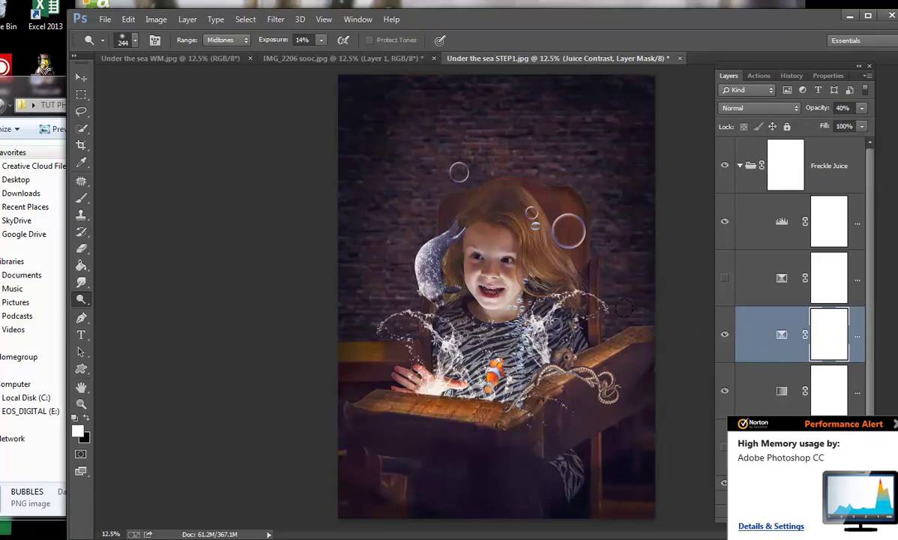
- Paint the Juice Contrast mask over the girl's face with a 332 px black brush
left_click(81, 197)
left_click(86, 416)
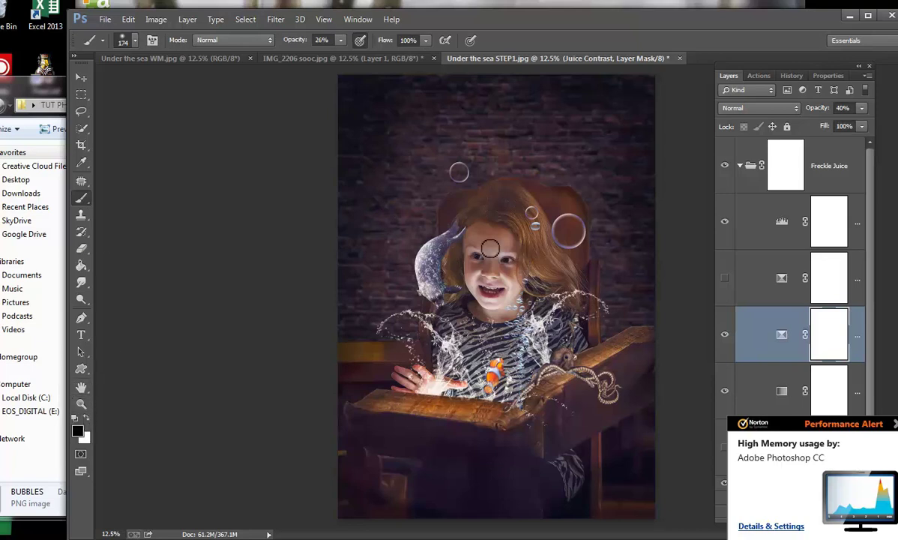
left_click(134, 40)
left_click_drag(190, 84, 196, 84)
left_click(454, 225)
left_click(476, 248)
- Bring the TUT PHOTOS Explorer window forward and scroll to the Under the sea thumbnails
left_click(17, 450)
scroll(231, 420, "down", 2)
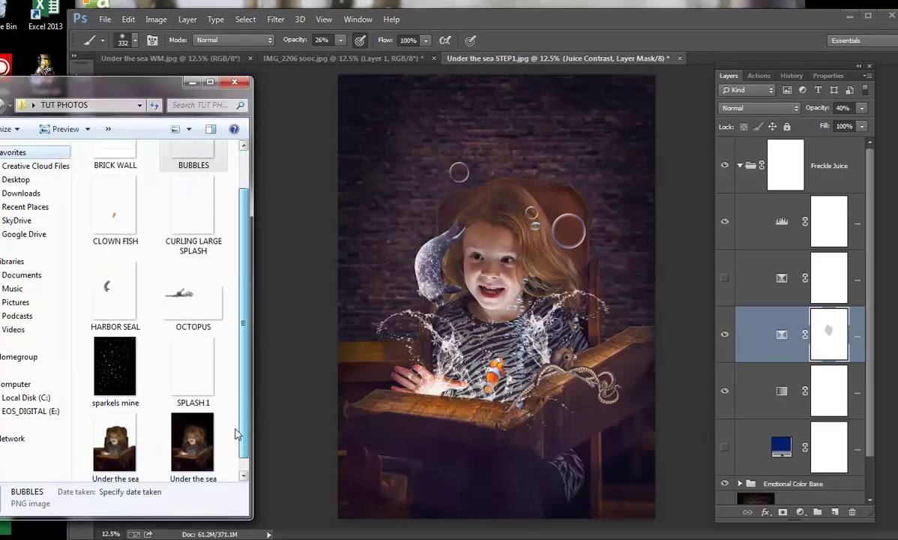